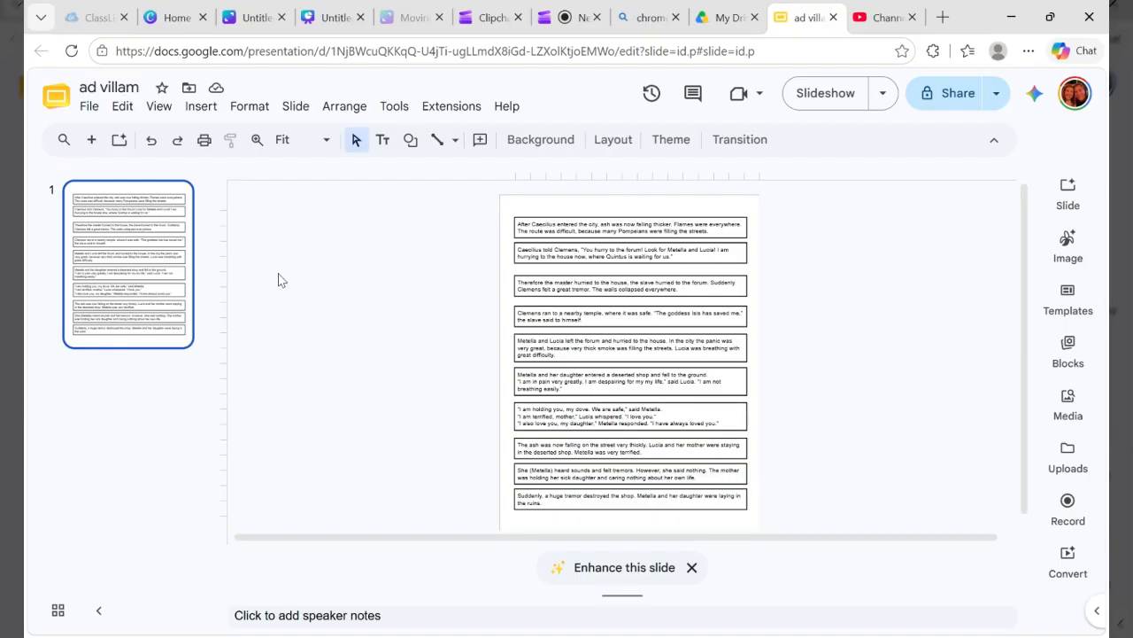
Step: Open the Publish to the web settings for the "ad villam" presentation and show the embed options
click(92, 108)
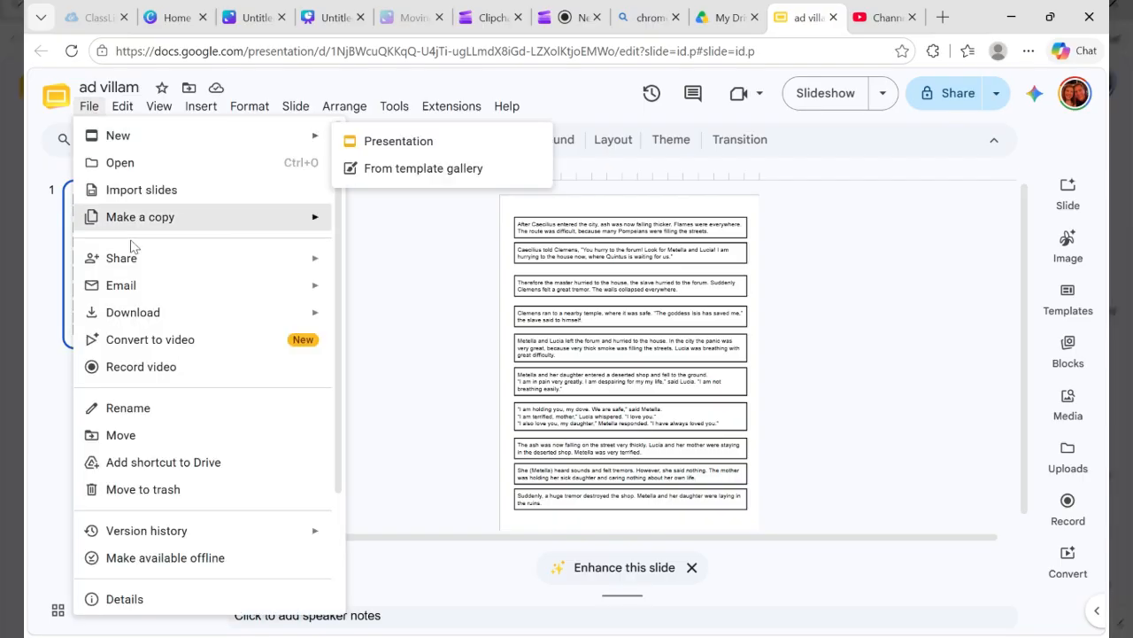
mouse_move(128, 265)
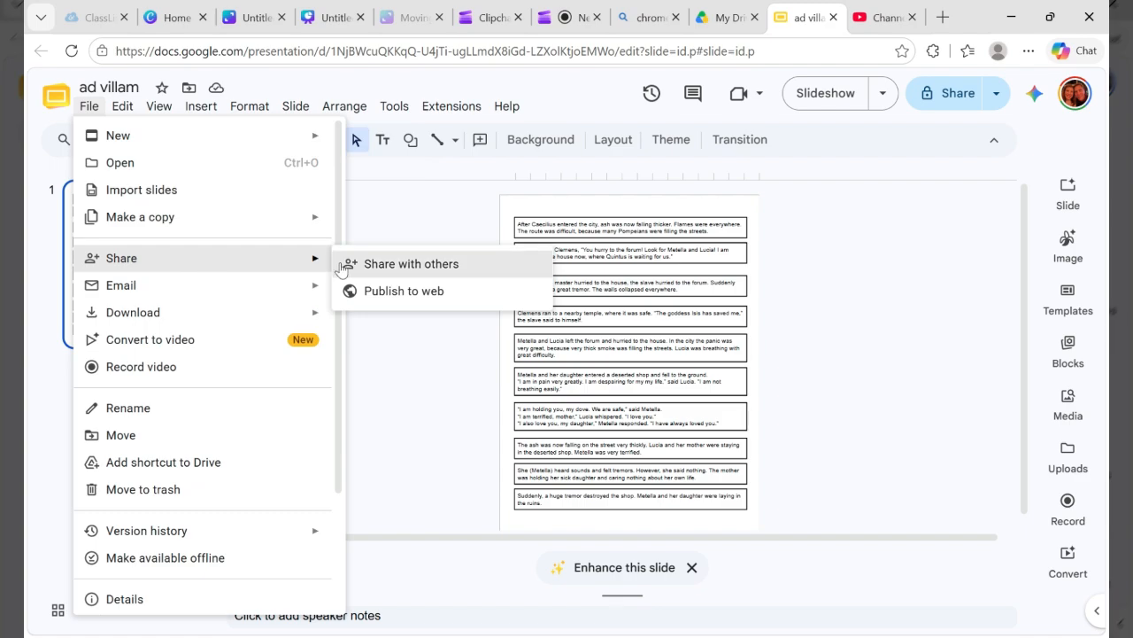
click(403, 301)
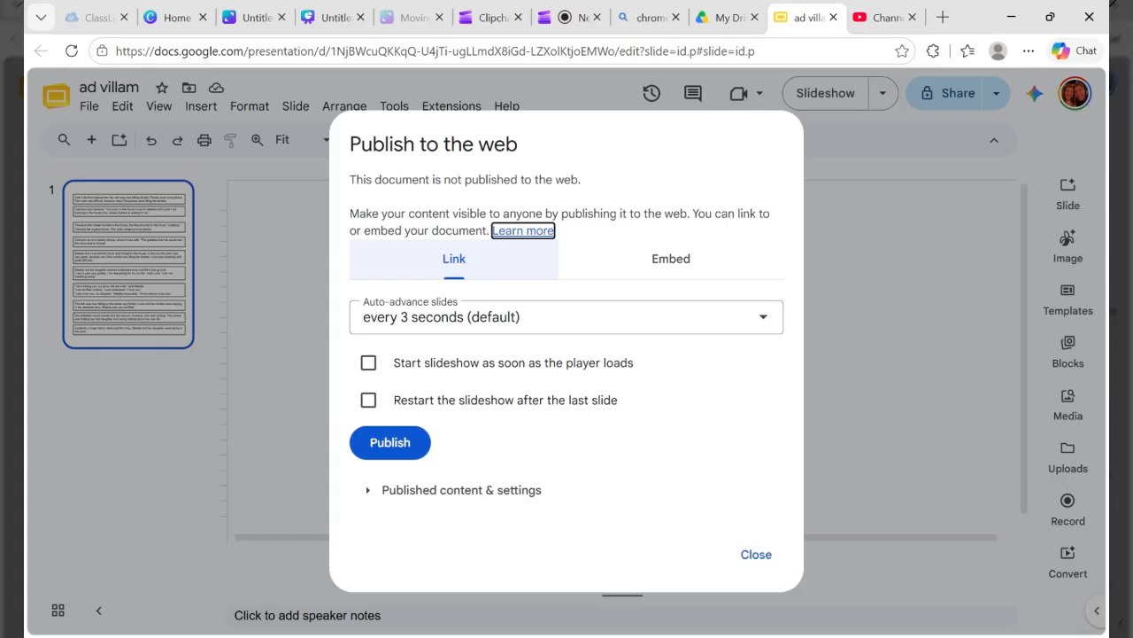
click(663, 269)
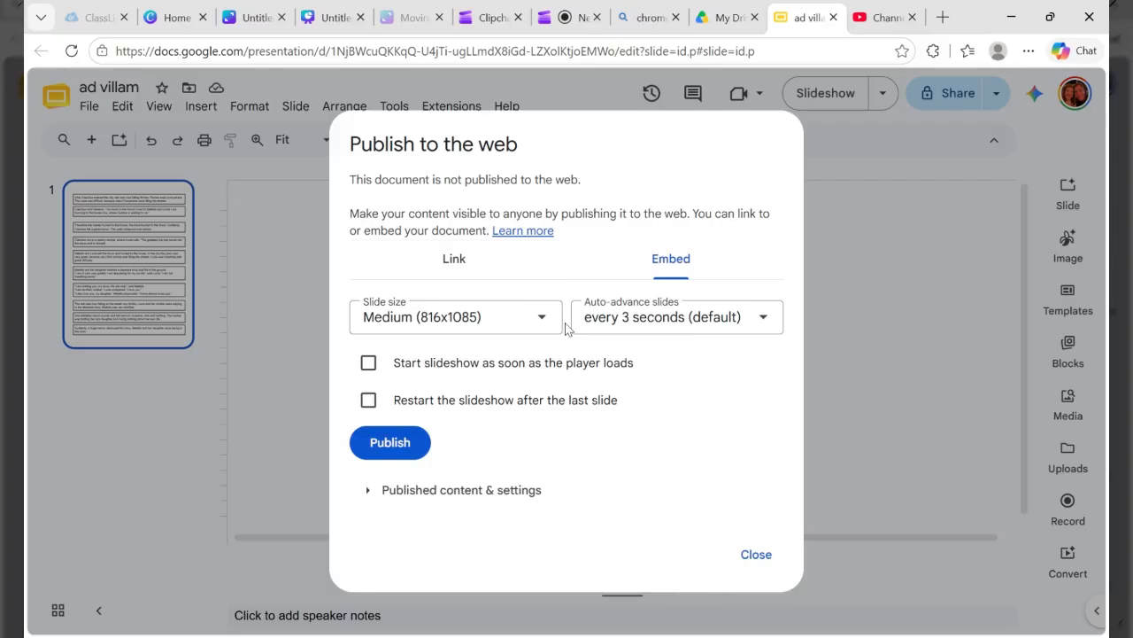
Step: Publish the presentation as an embed at Medium (816x1085) slide size, with slides auto-advancing every minute
click(539, 335)
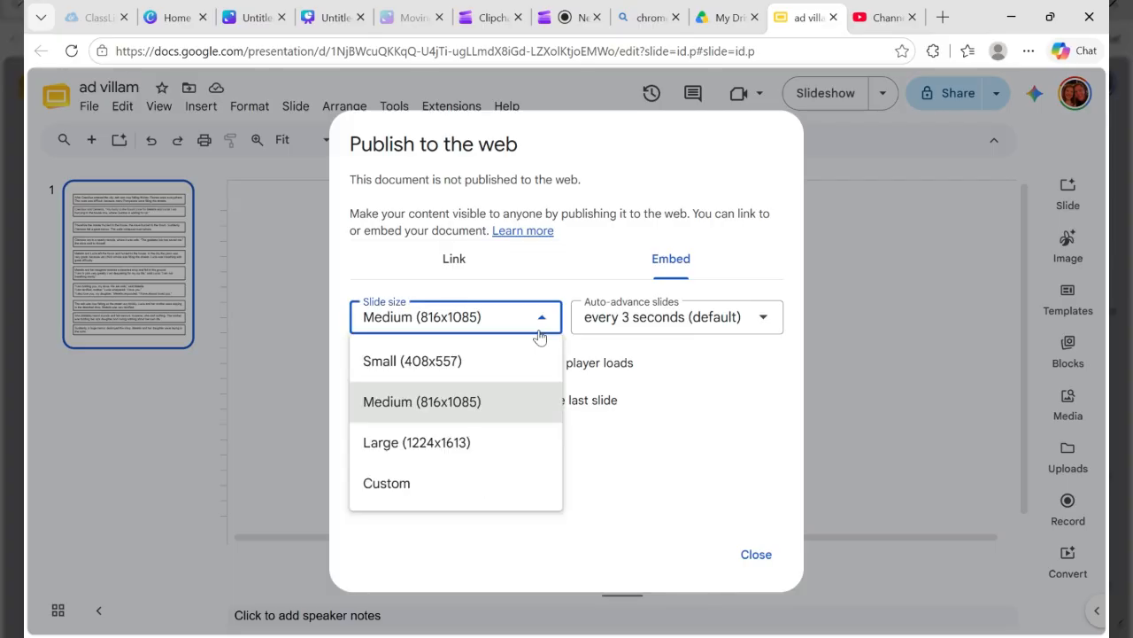
click(539, 335)
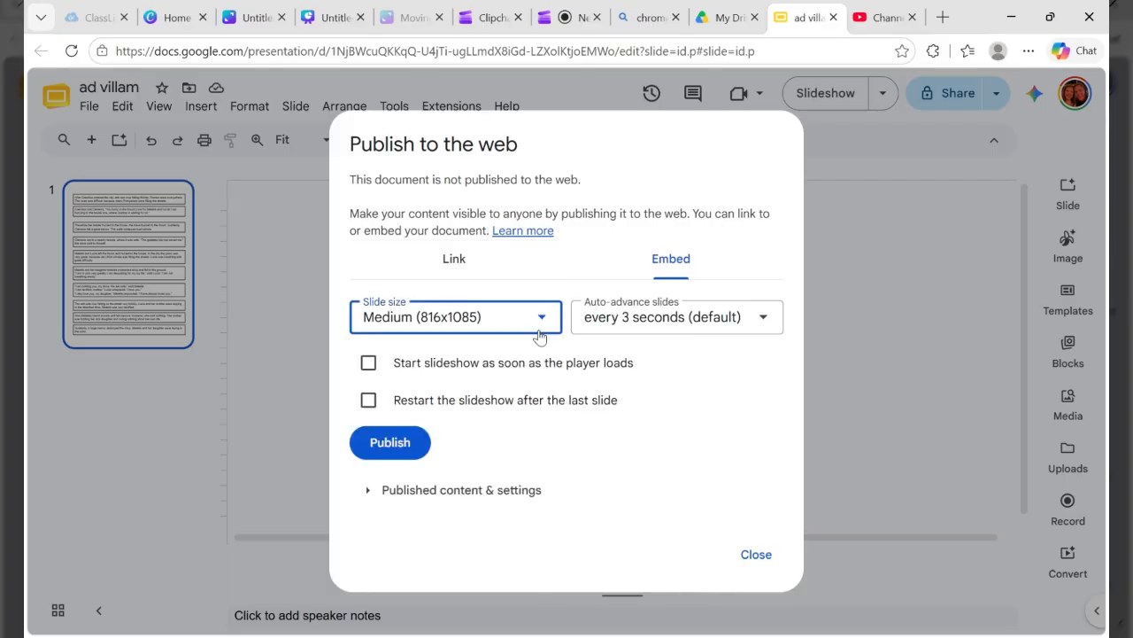
click(484, 318)
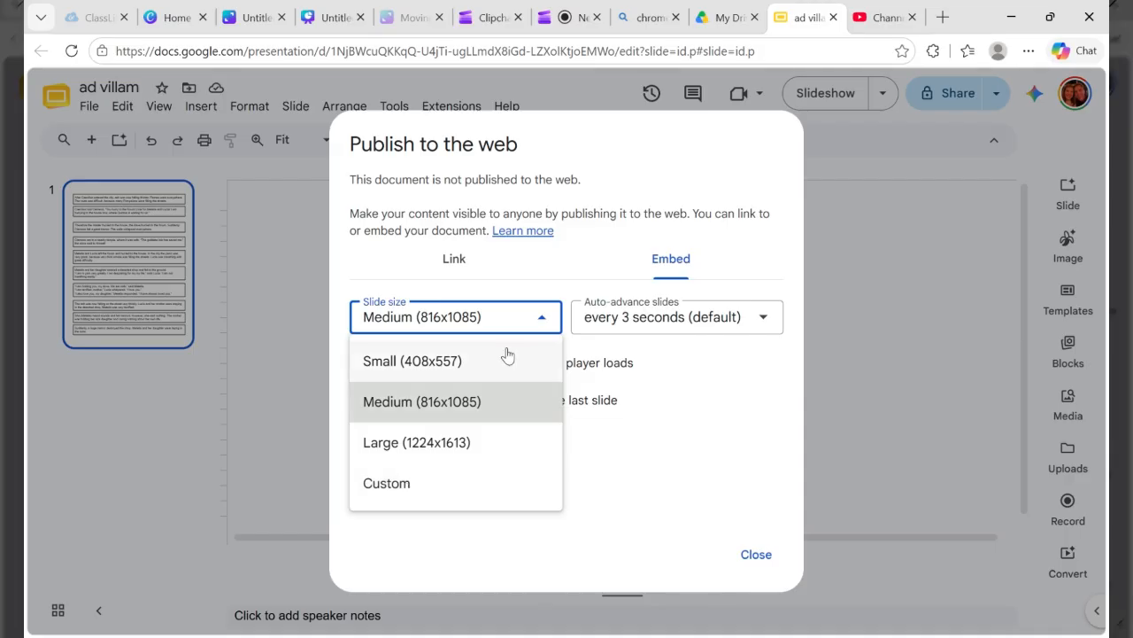
click(544, 323)
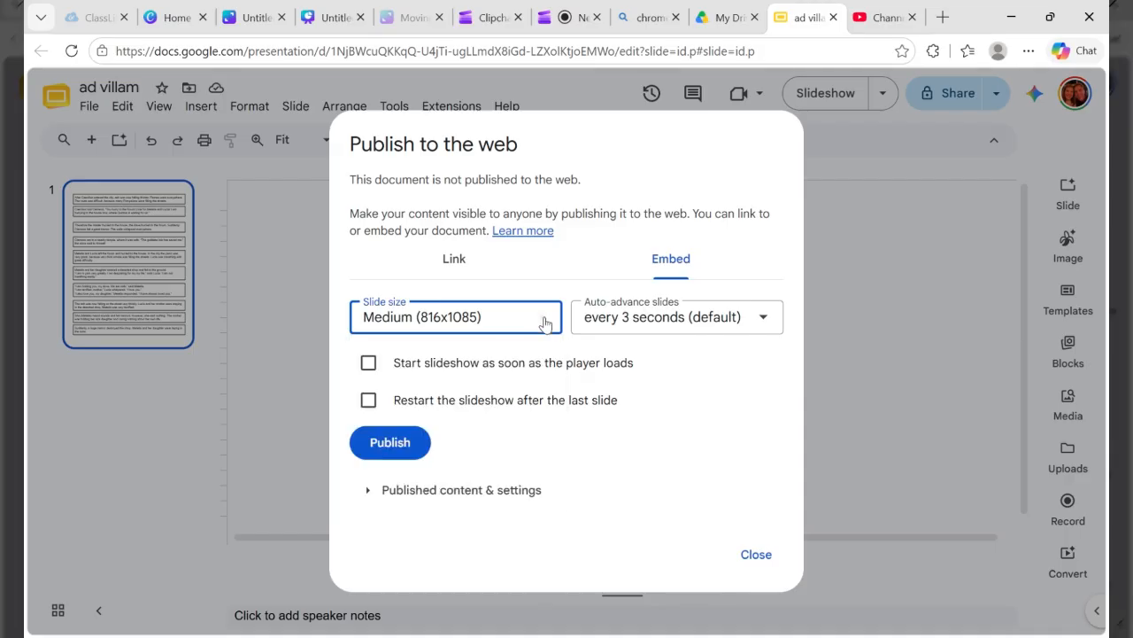
click(615, 323)
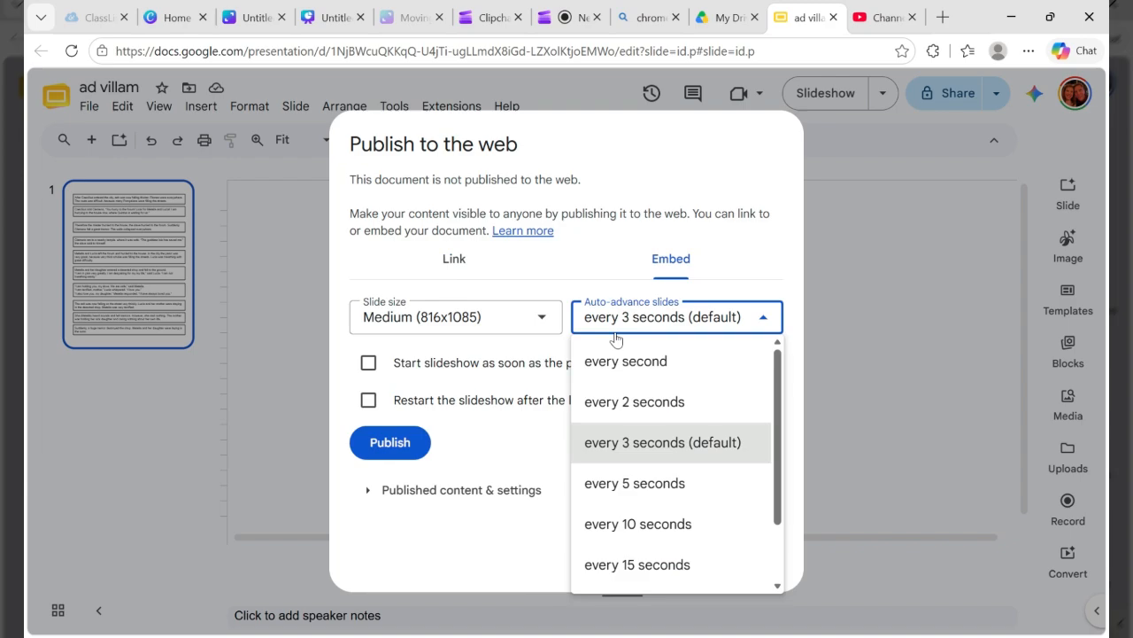
scroll(615, 339, down, 2)
click(624, 567)
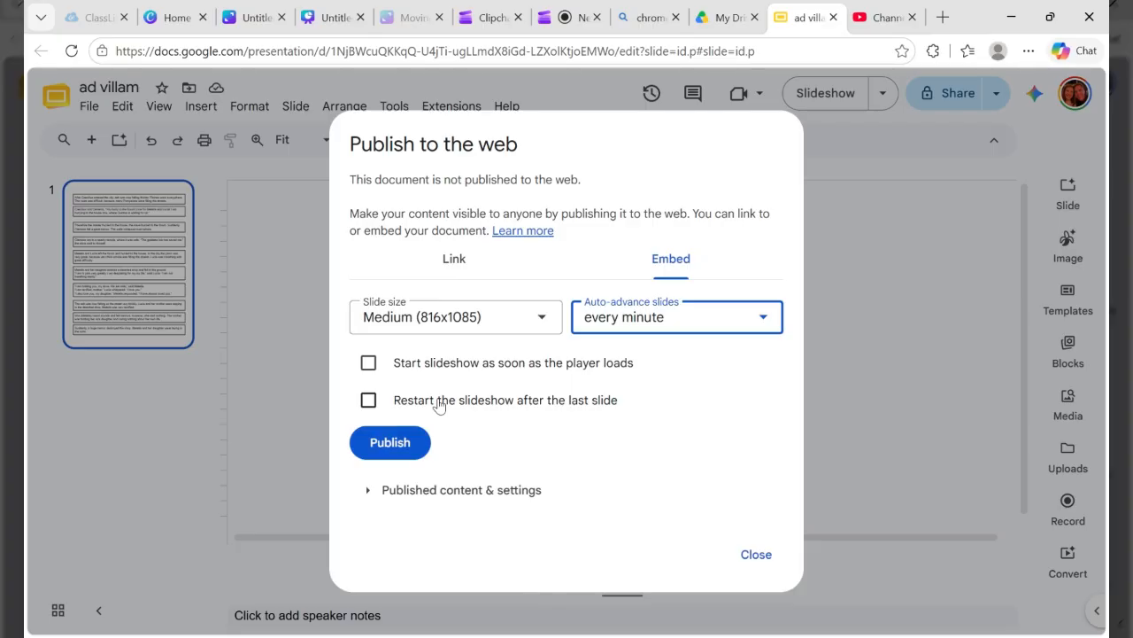
click(406, 452)
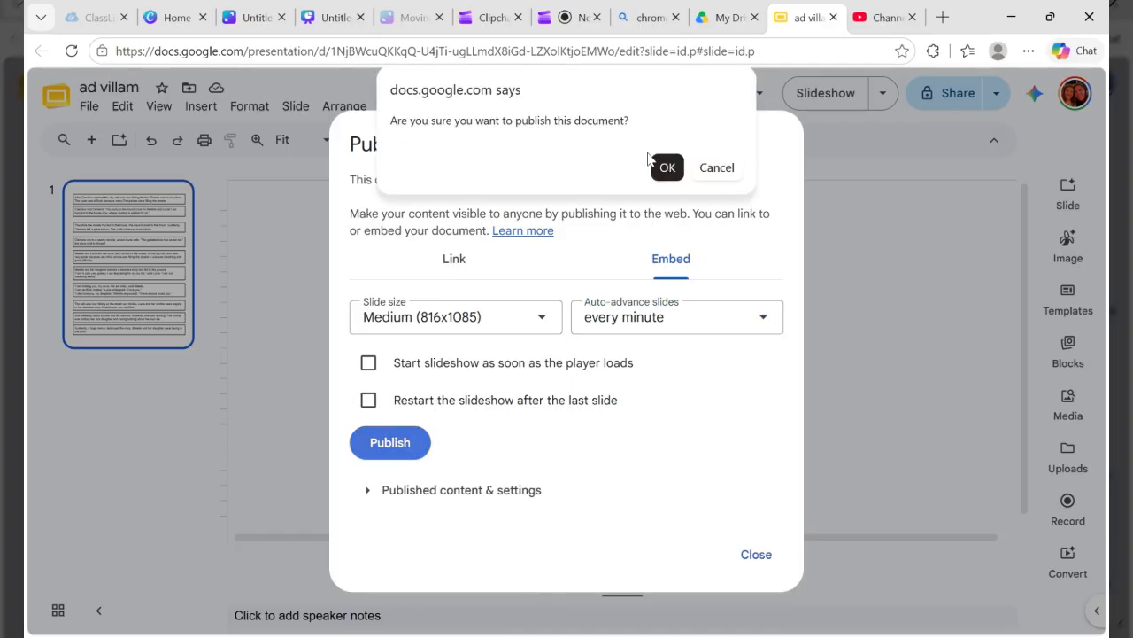
click(668, 167)
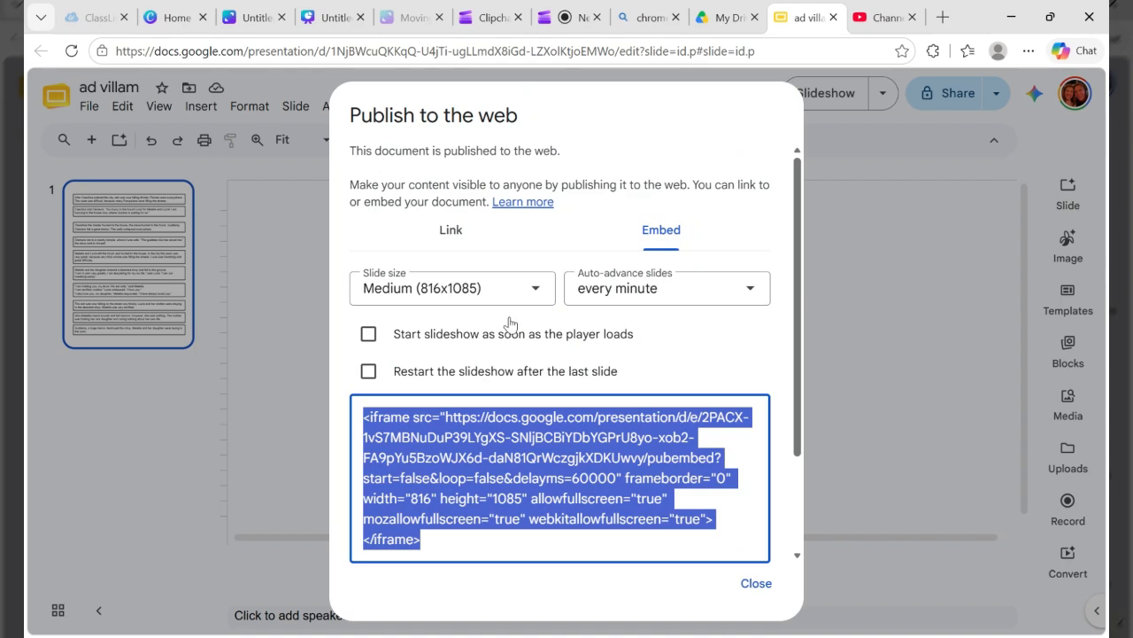
Step: Show the published presentation's link options and set its slides to auto-advance every minute
click(452, 237)
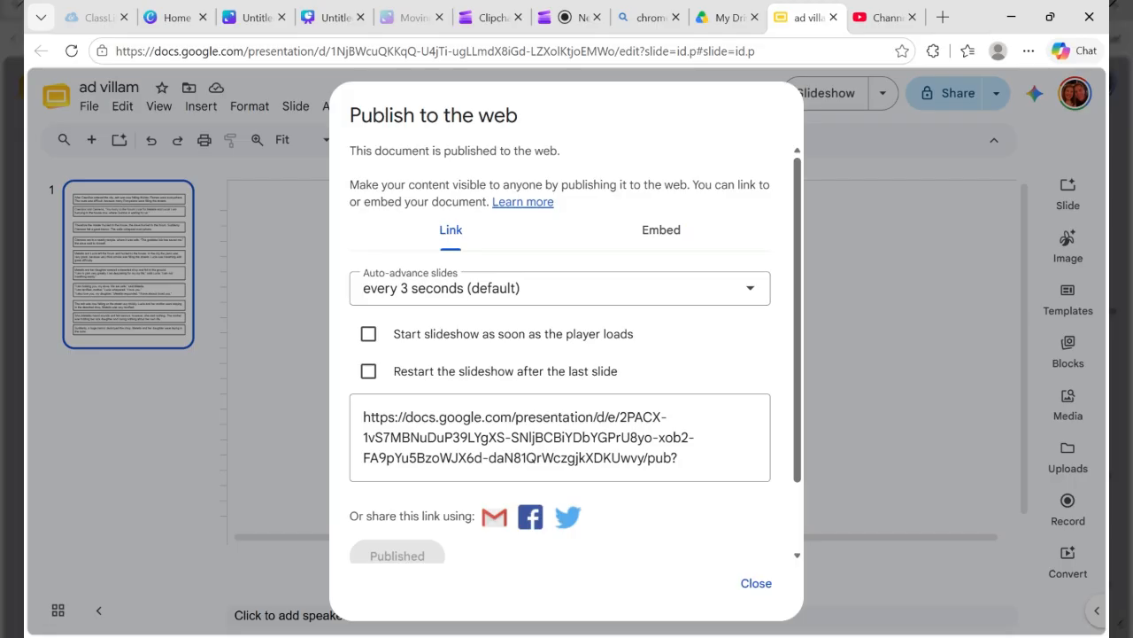
click(401, 298)
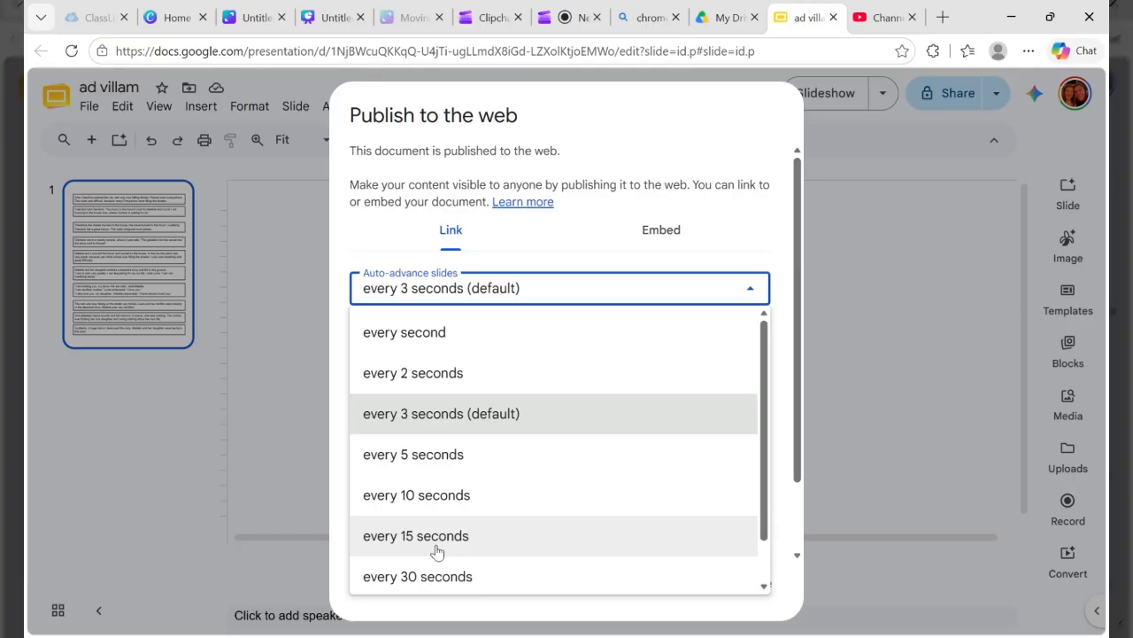
key(Down)
key(Down)
key(Down)
key(Down)
key(Down)
key(Return)
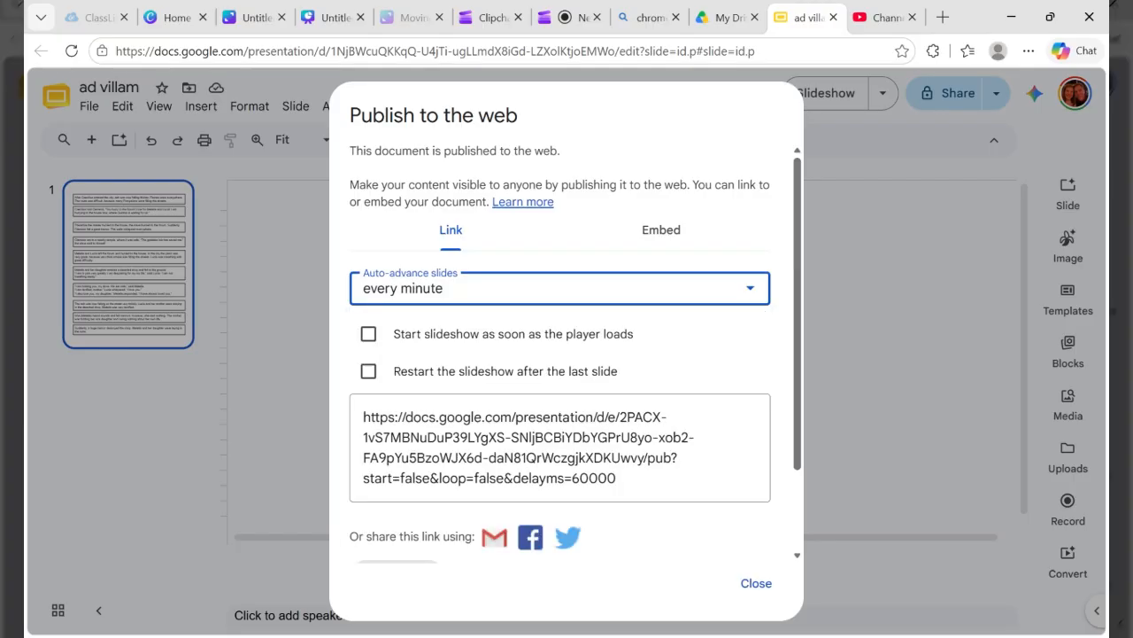
click(432, 269)
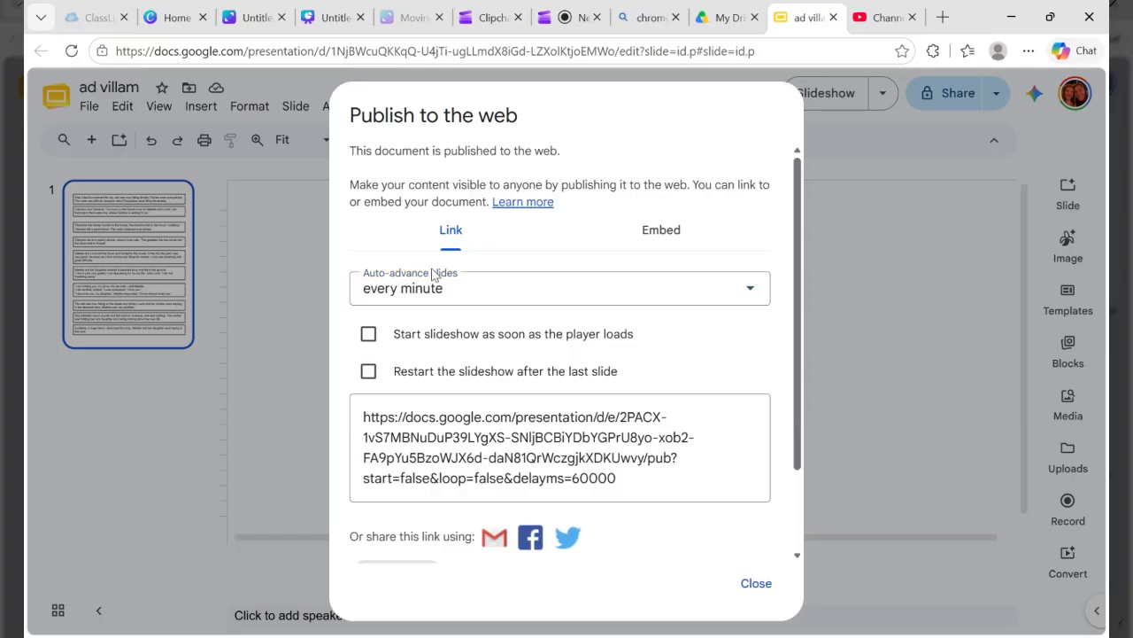
click(432, 281)
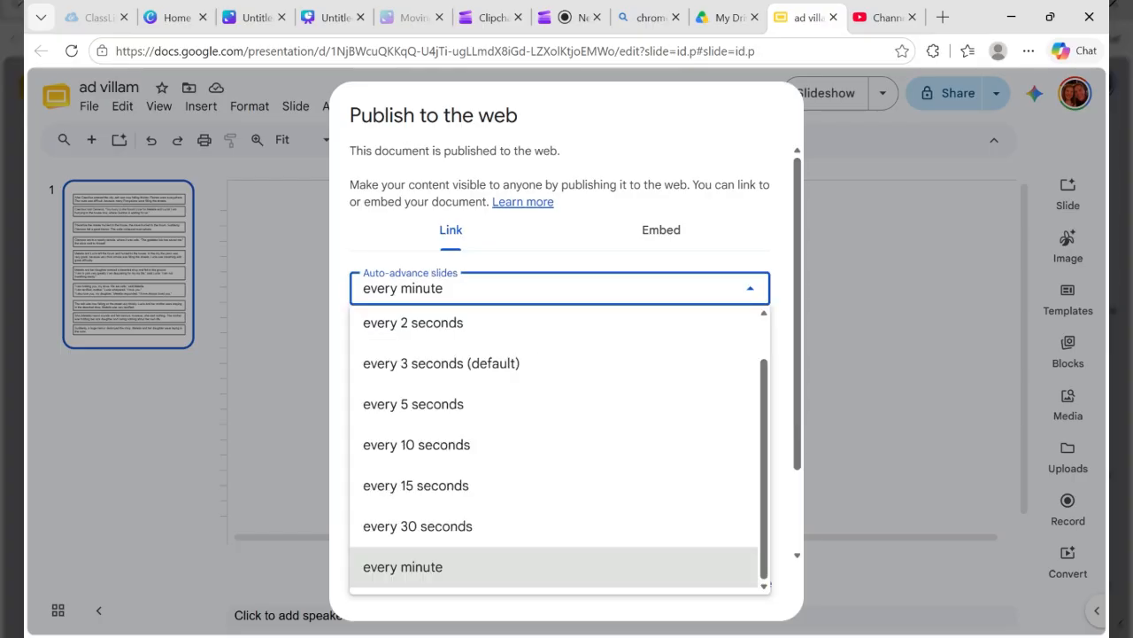
click(432, 548)
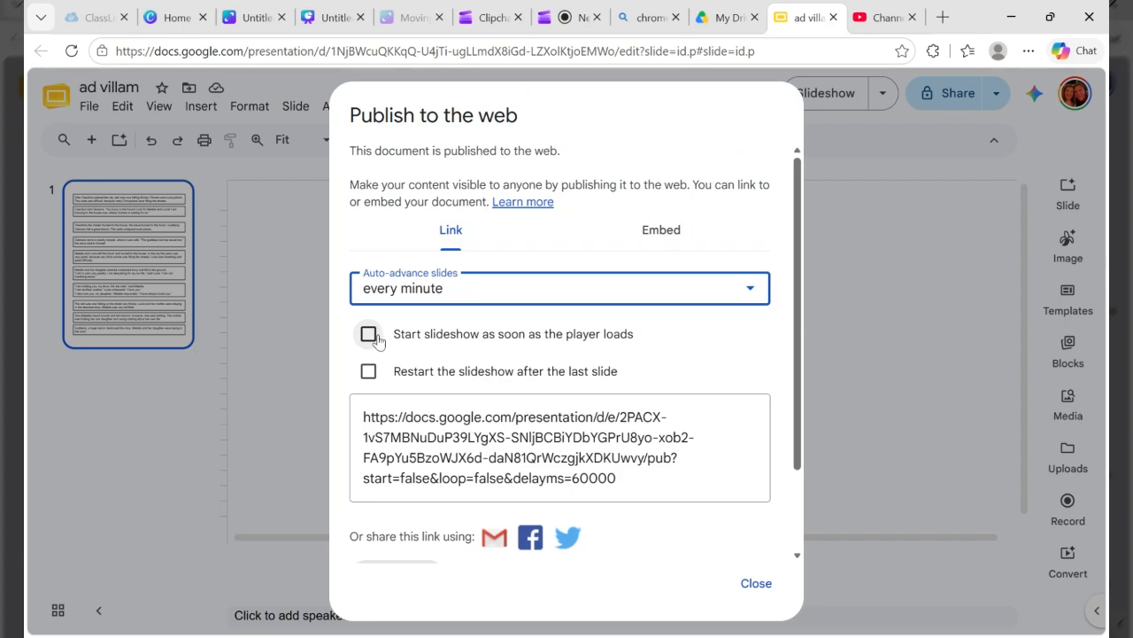
Step: Select the full published link address for copying, leaving the slideshow start and restart options off
triple_click(413, 327)
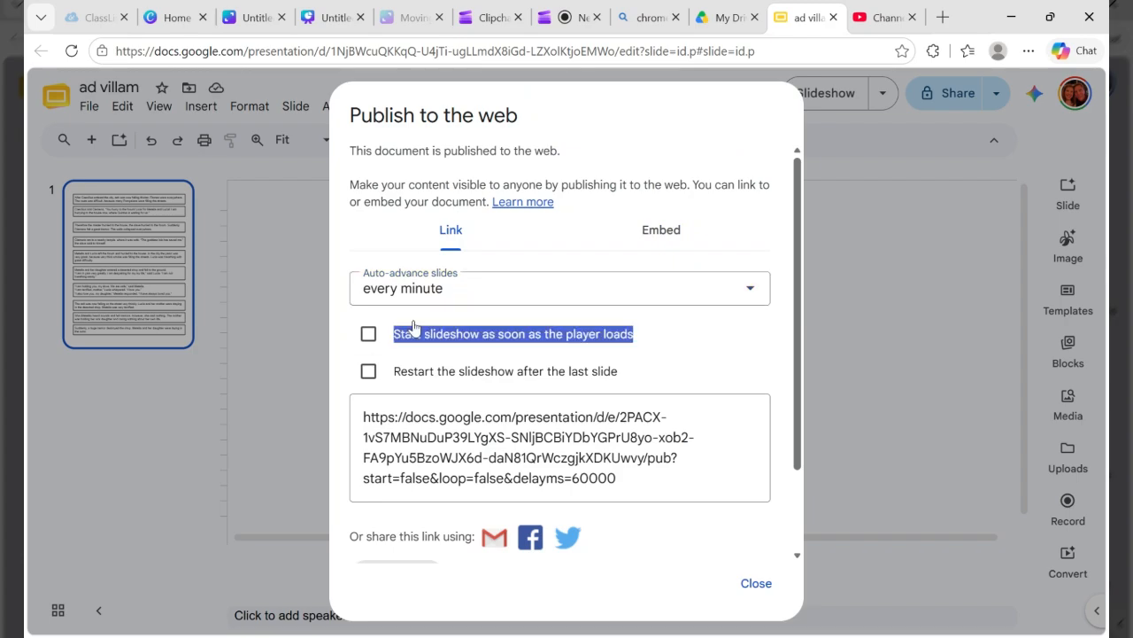
click(730, 342)
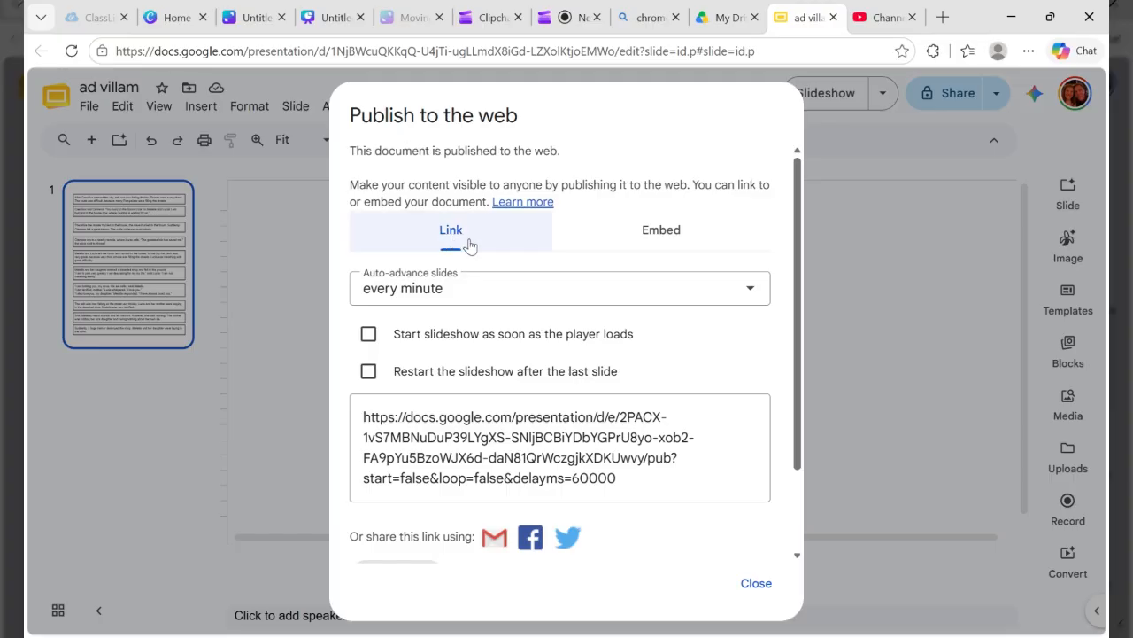
scroll(469, 245, down, 2)
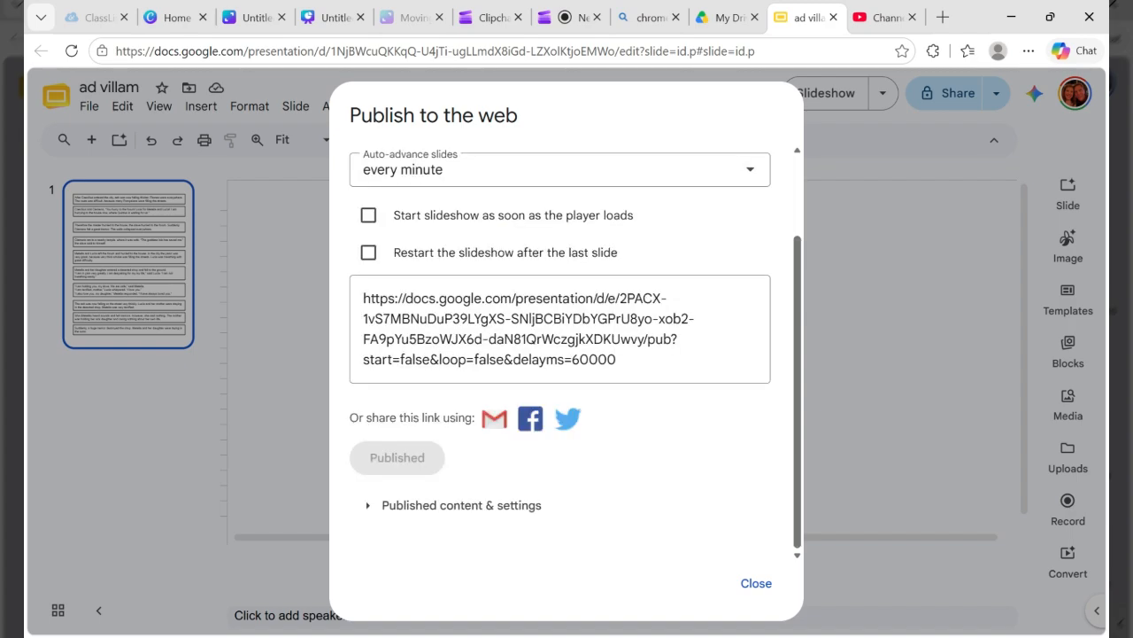
scroll(563, 350, up, 1)
scroll(575, 354, up, 1)
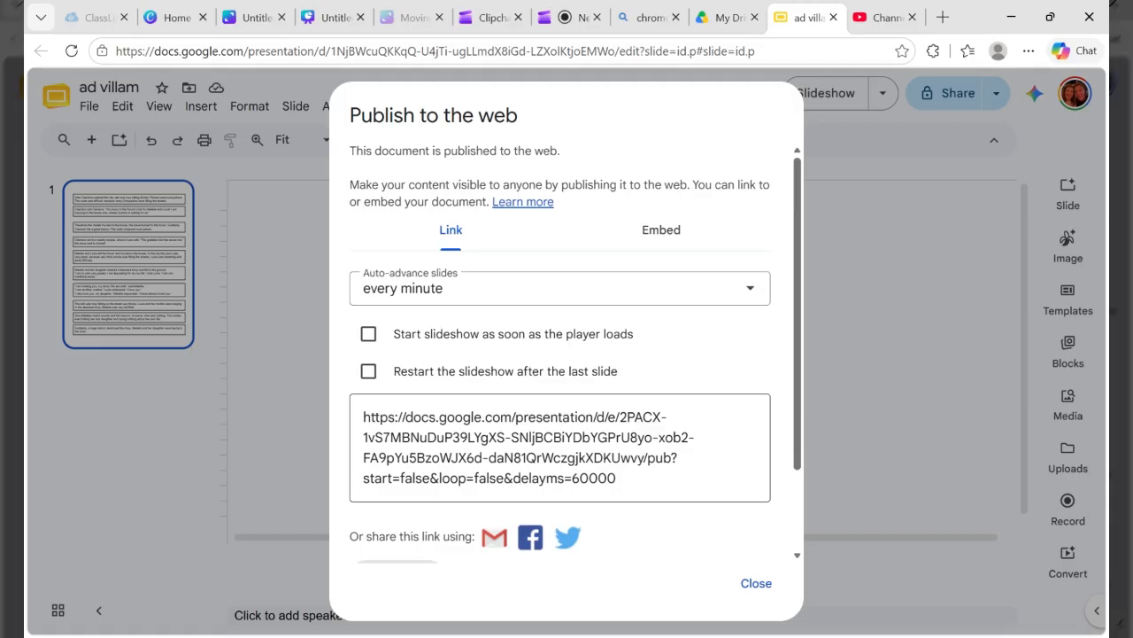
click(559, 448)
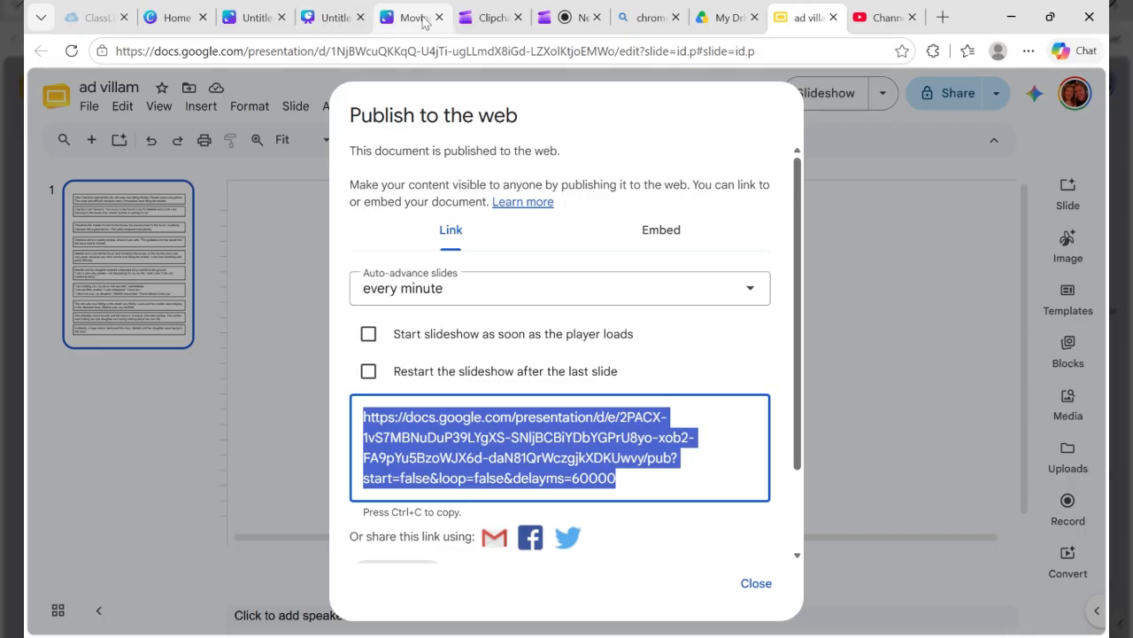
Step: Switch to the untitled Canva whiteboard and search its apps for "Embed"
click(260, 20)
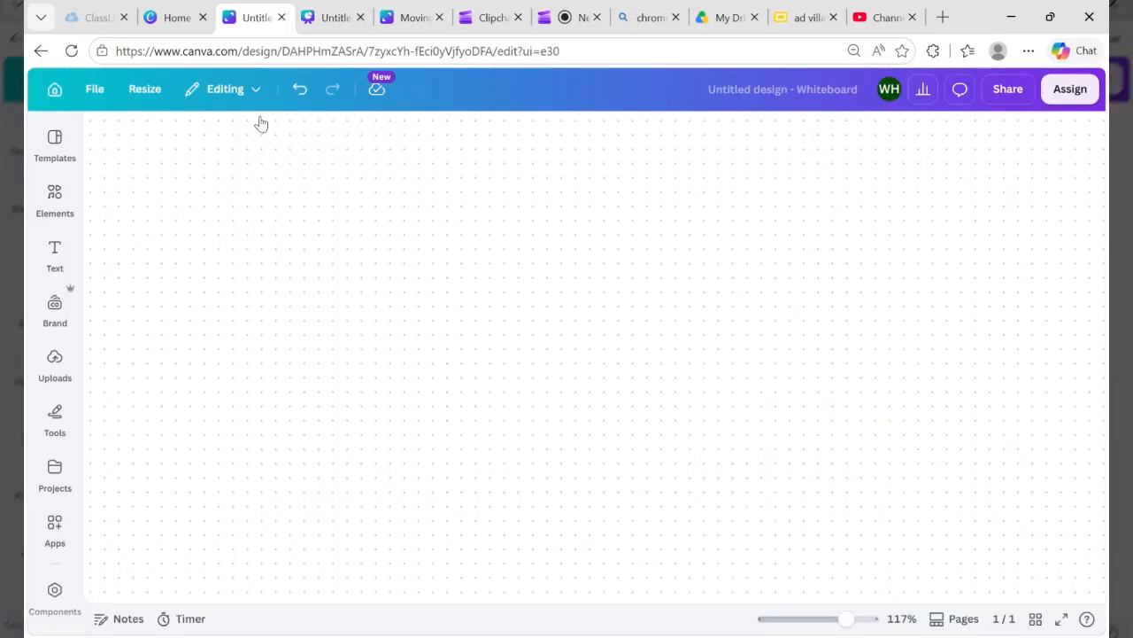
scroll(486, 328, down, 1)
click(54, 529)
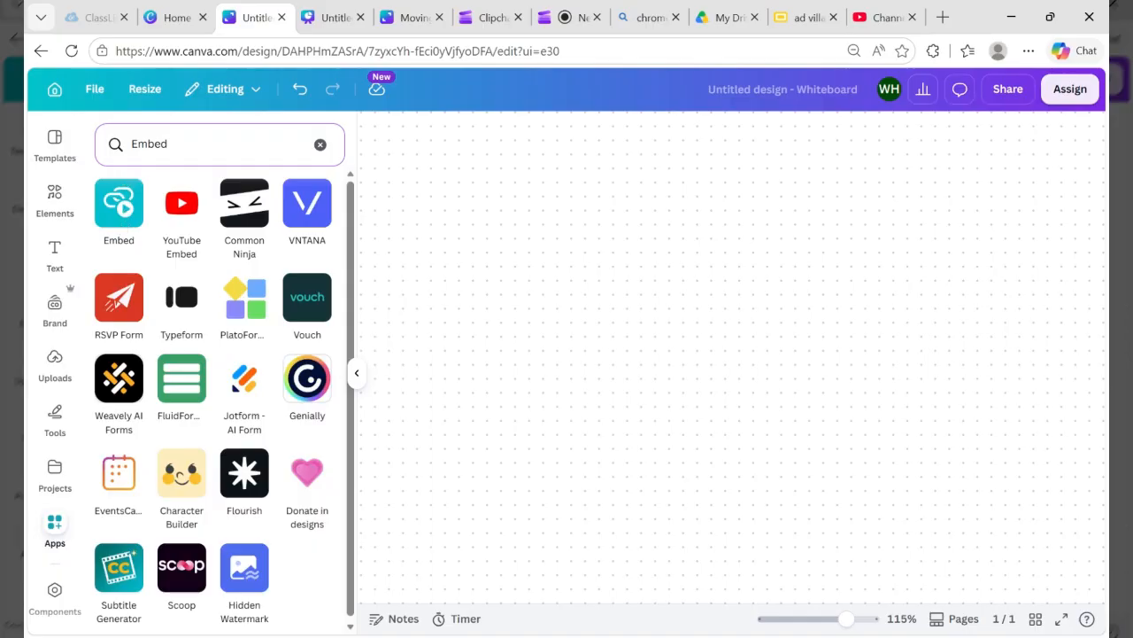
click(220, 144)
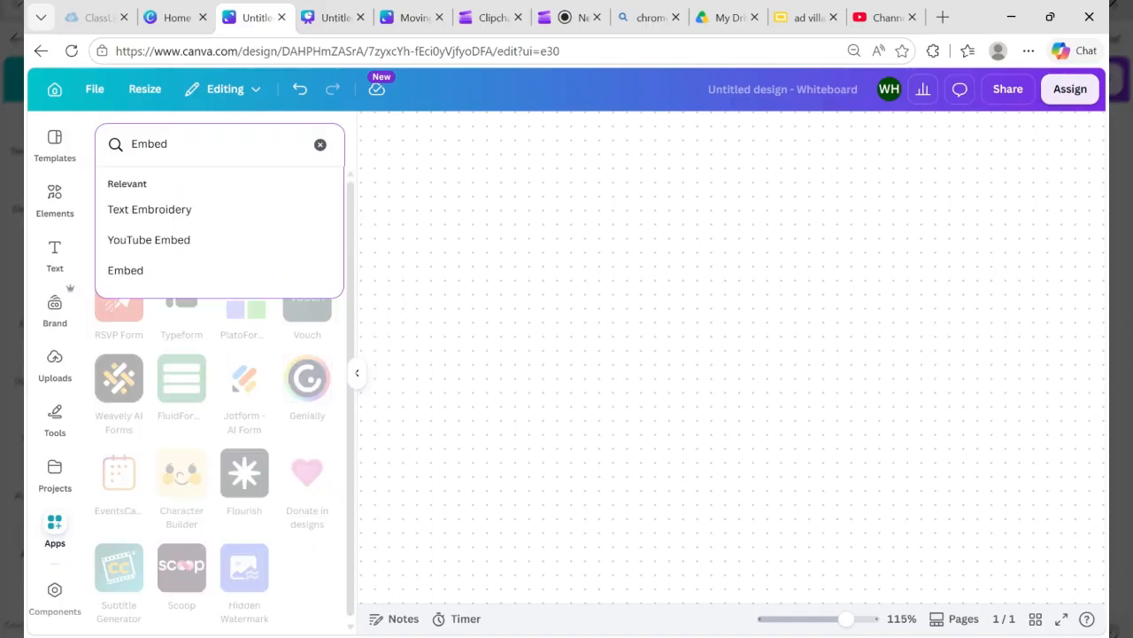
key(Return)
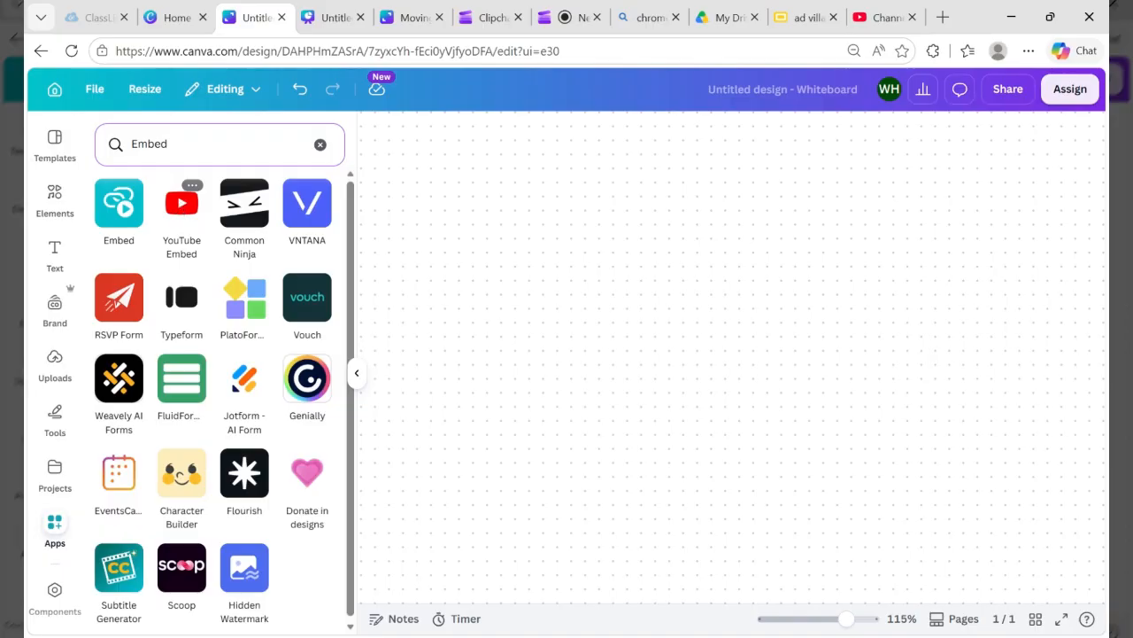
click(182, 205)
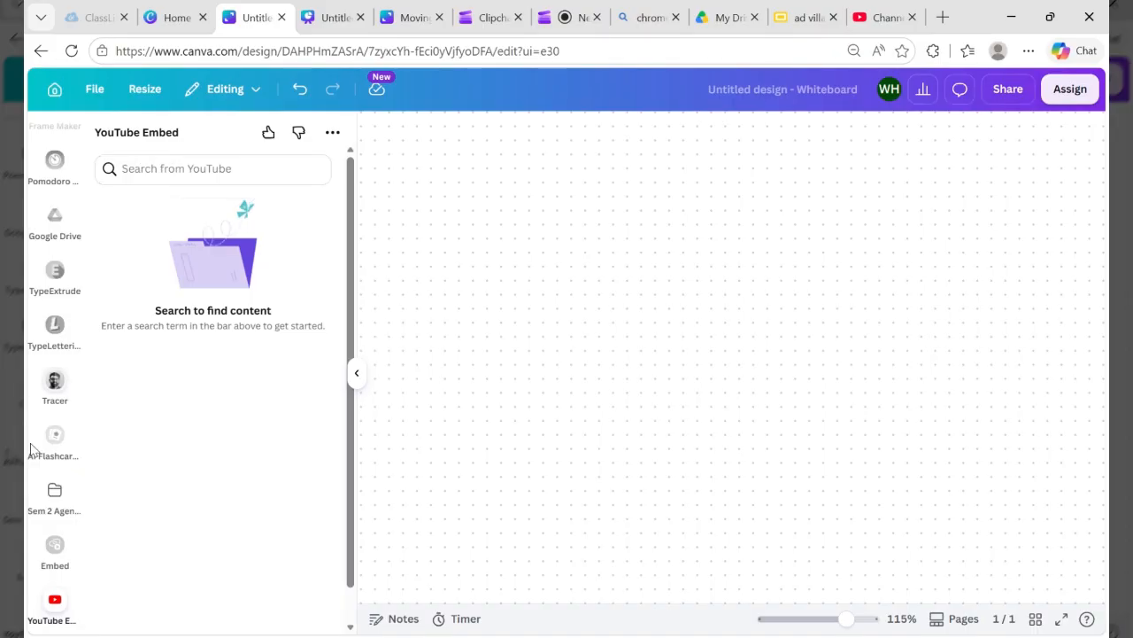
scroll(69, 270, up, 5)
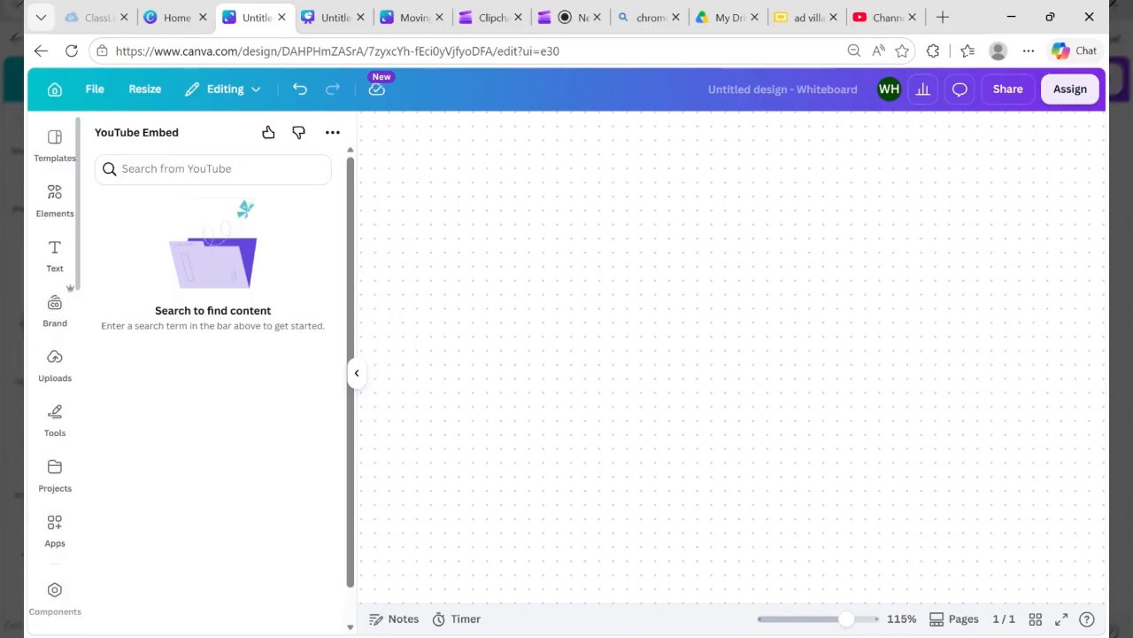
click(54, 529)
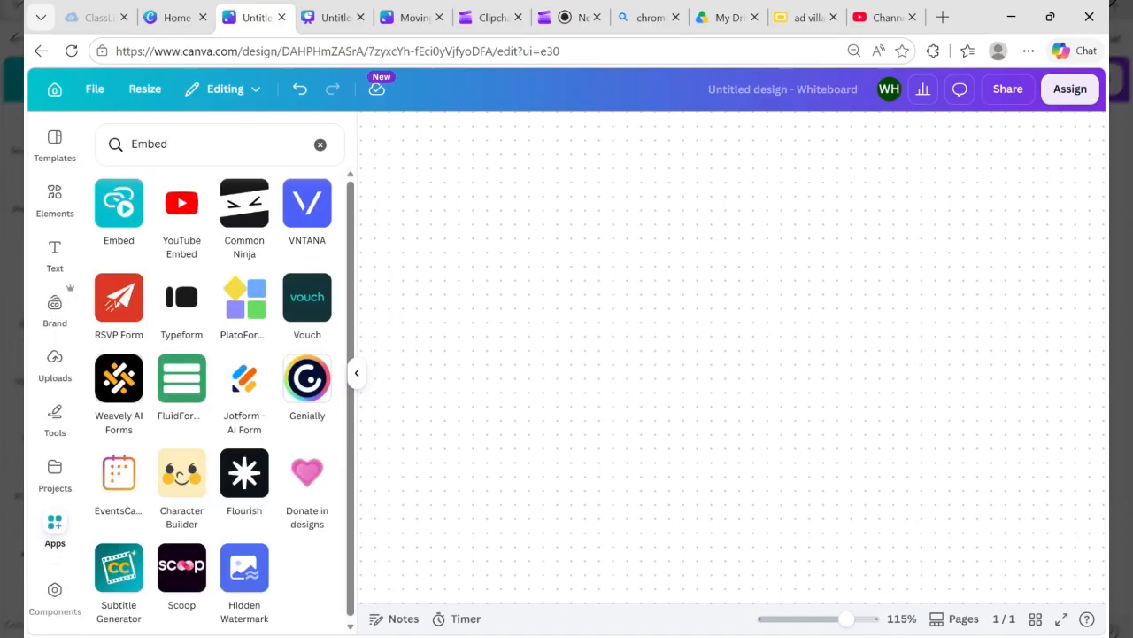
click(119, 204)
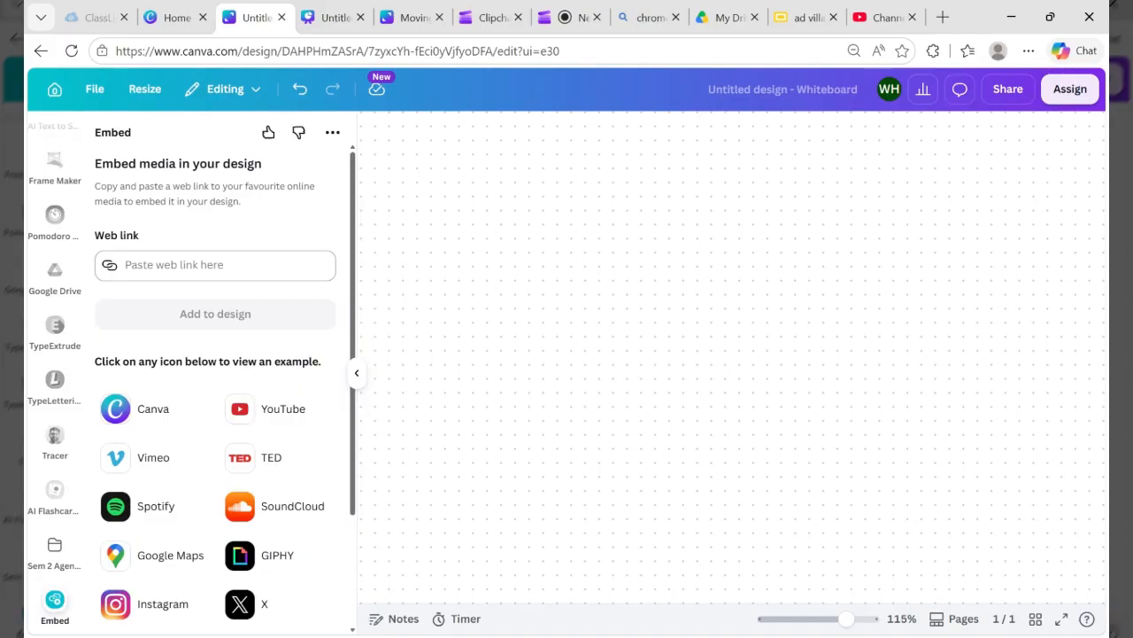
click(44, 52)
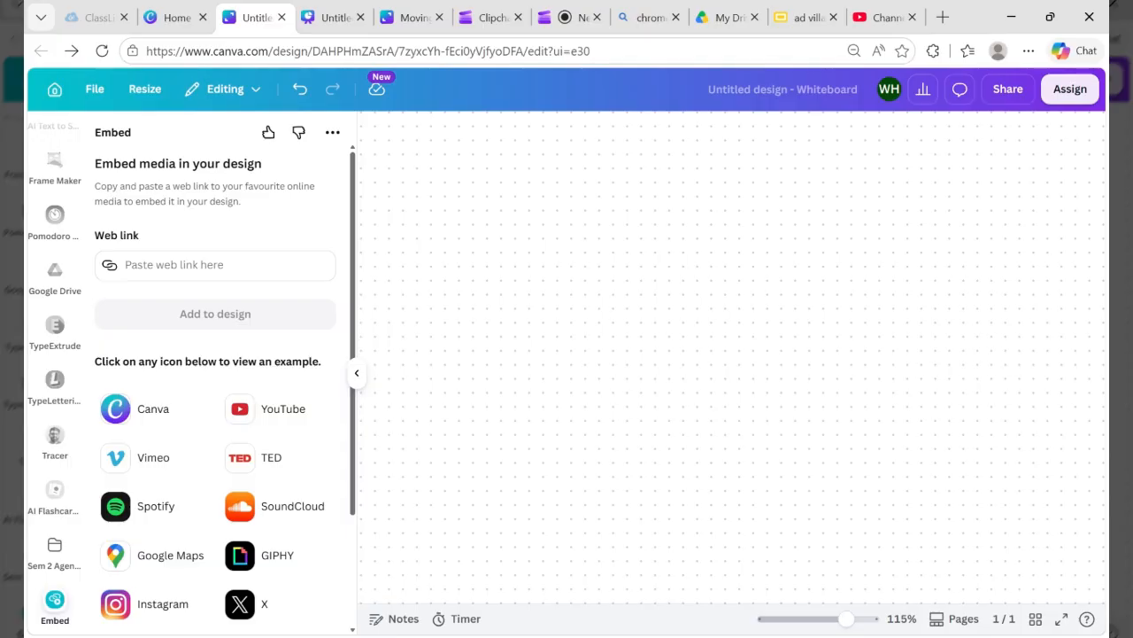
scroll(55, 372, up, 5)
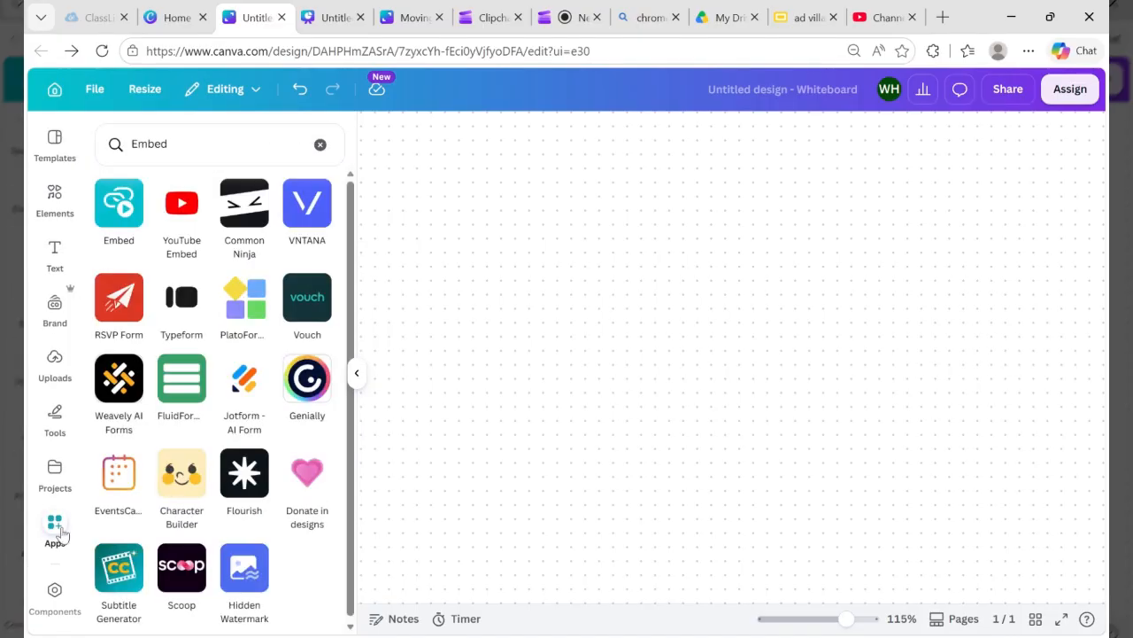
Step: Add the copied Google Slides published link to the whiteboard as embedded media using the Embed app
click(124, 219)
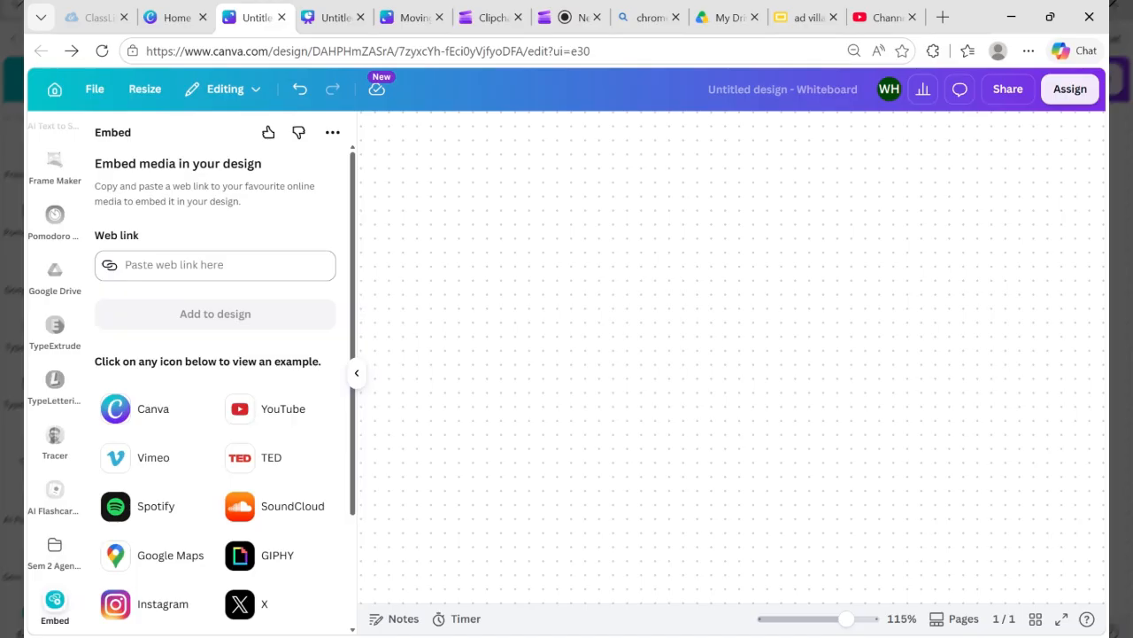
click(215, 264)
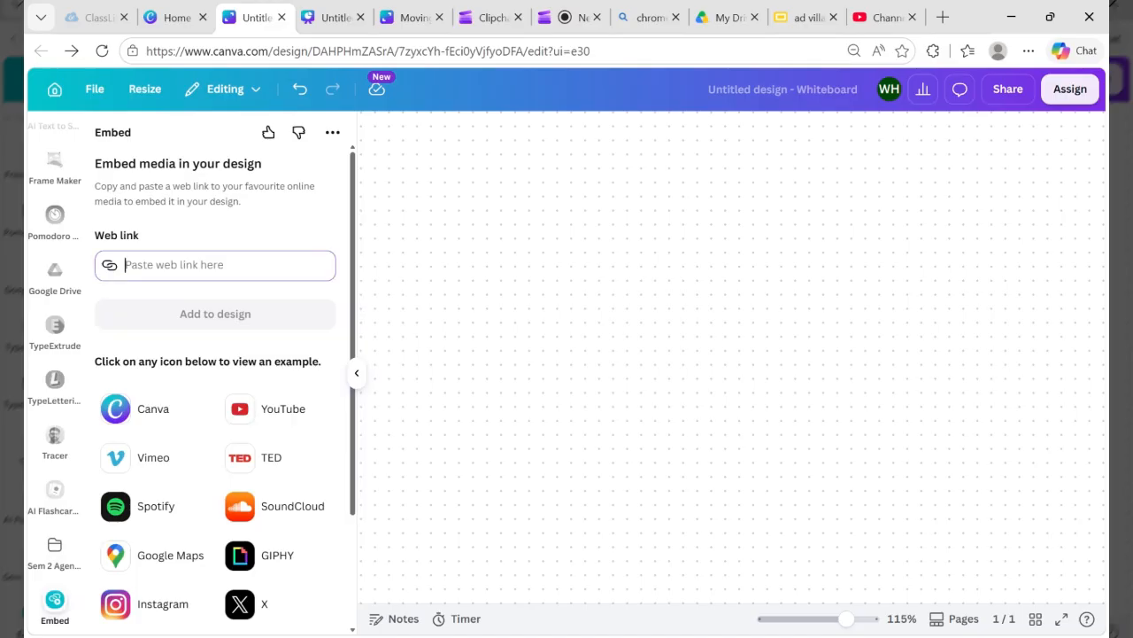
key(ctrl+v)
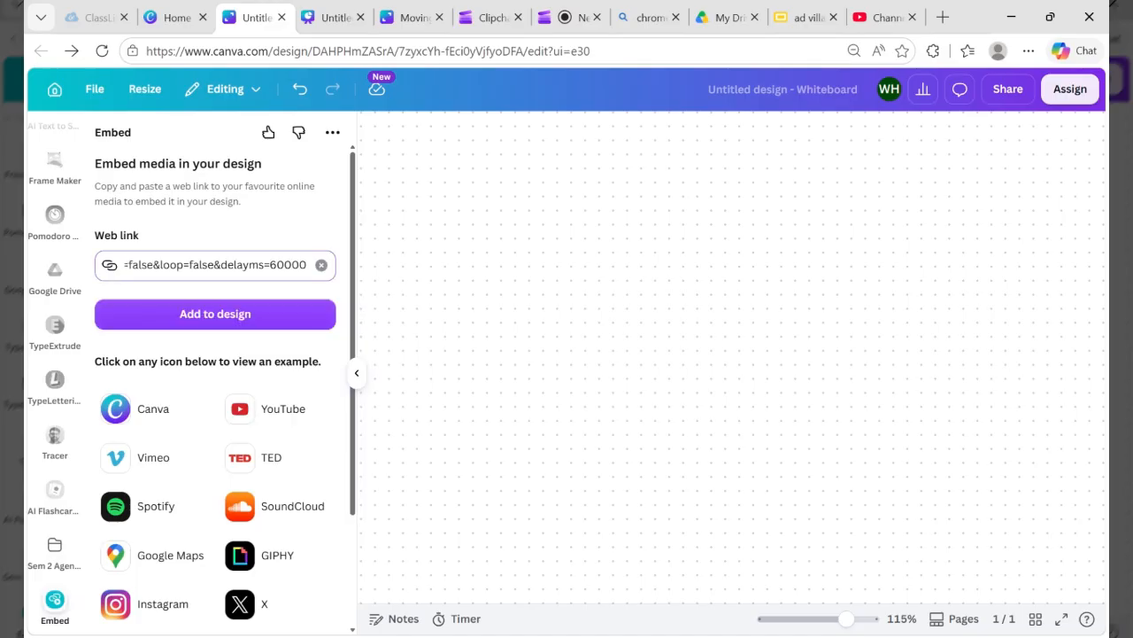
click(197, 314)
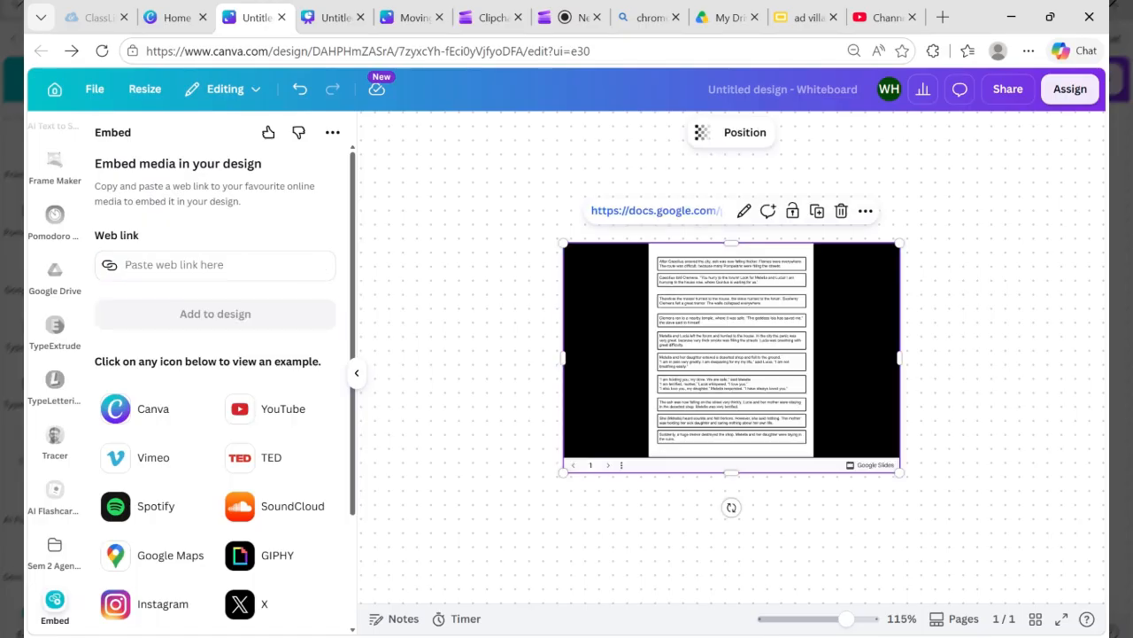
Step: Enlarge the embedded Google Slides presentation proportionally from one corner to roughly 1.7 times its inserted size
scroll(763, 497, up, 2)
scroll(734, 310, up, 1)
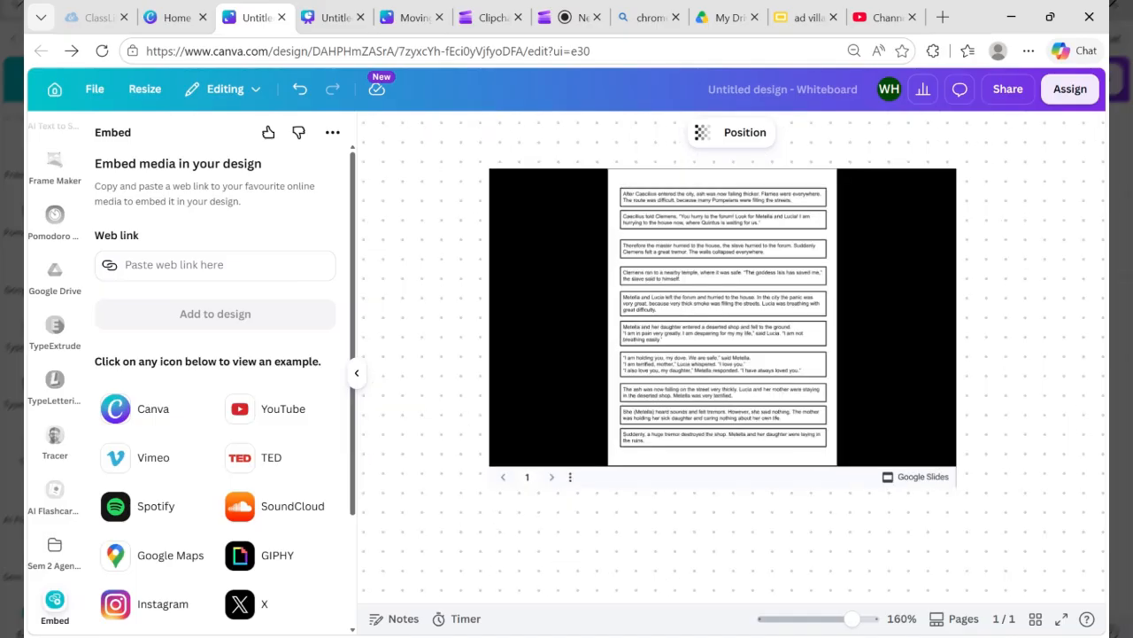
click(549, 384)
click(561, 433)
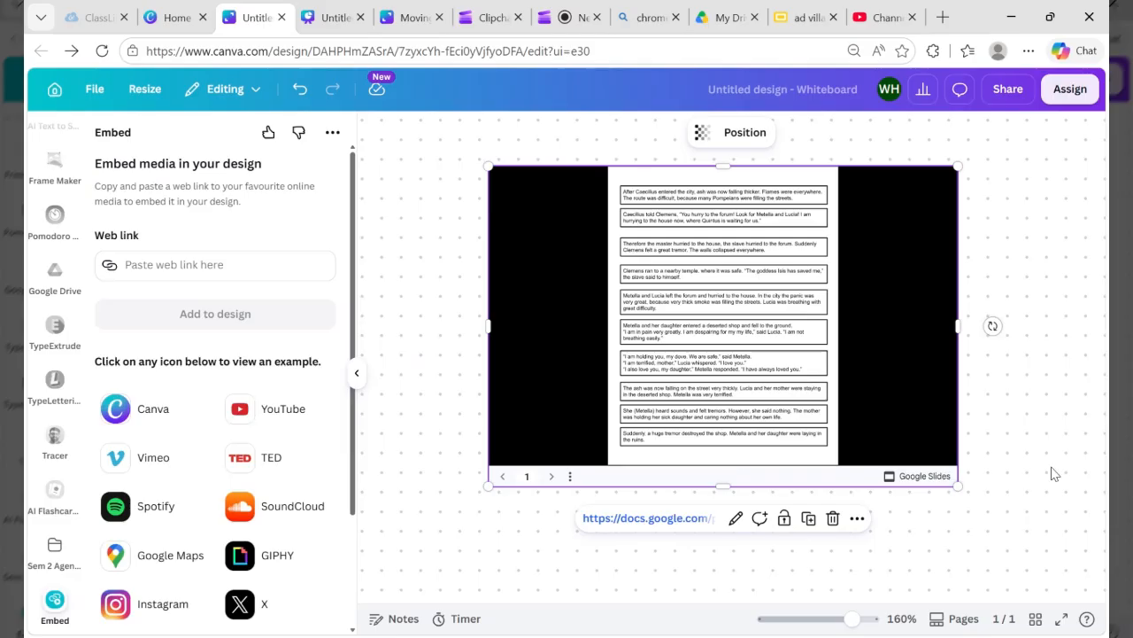
scroll(1054, 473, down, 5)
scroll(731, 357, right, 2)
scroll(731, 357, down, 1)
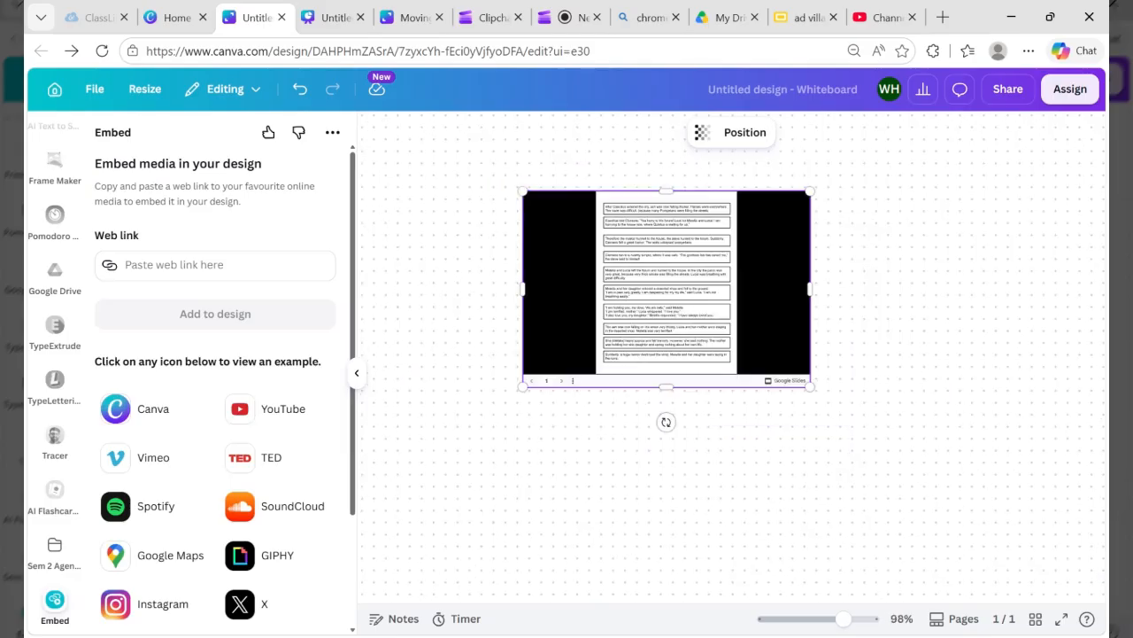
scroll(732, 357, up, 1)
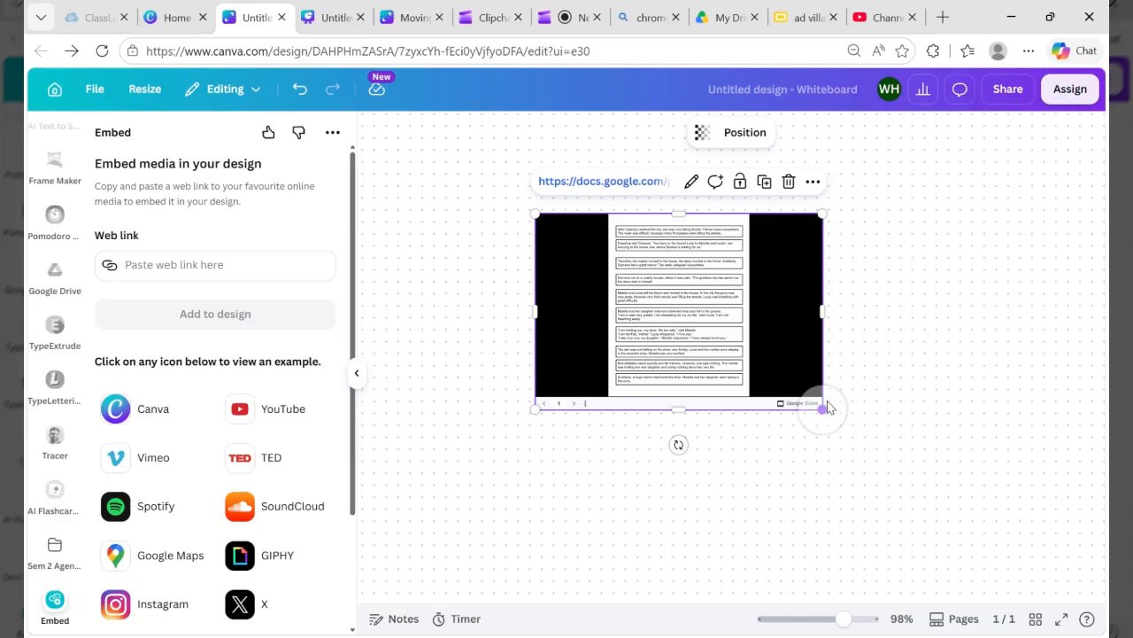
drag(824, 408, 1012, 567)
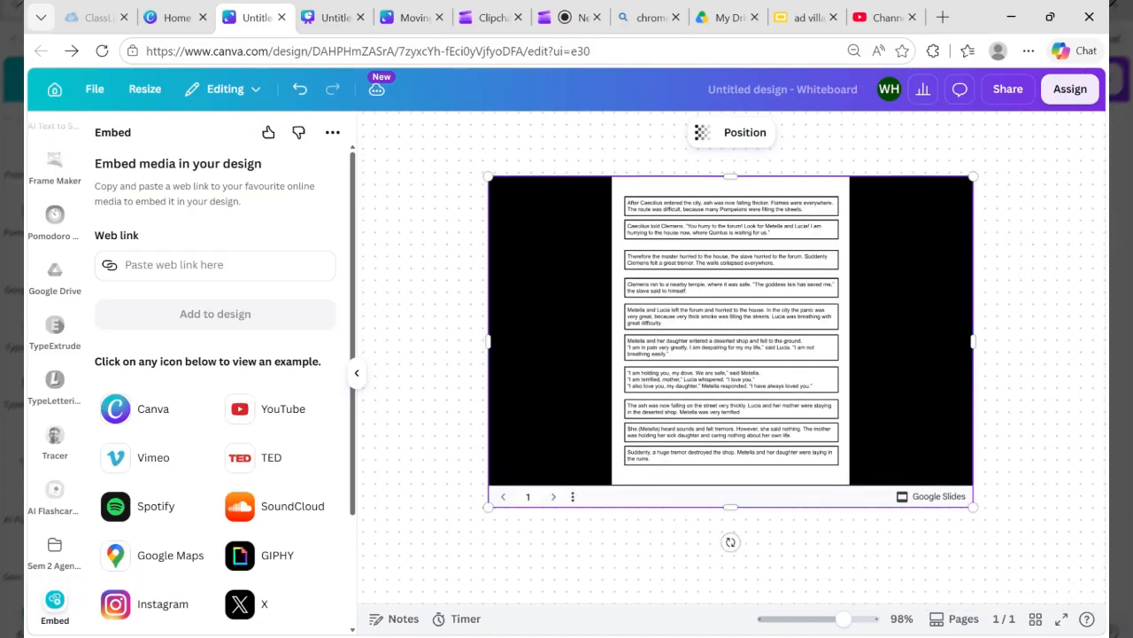
Step: Examine how the enlarged embedded presentation looks on the whiteboard at different zoom levels, with the Embed app's options hidden
scroll(731, 342, up, 1)
scroll(731, 359, down, 5)
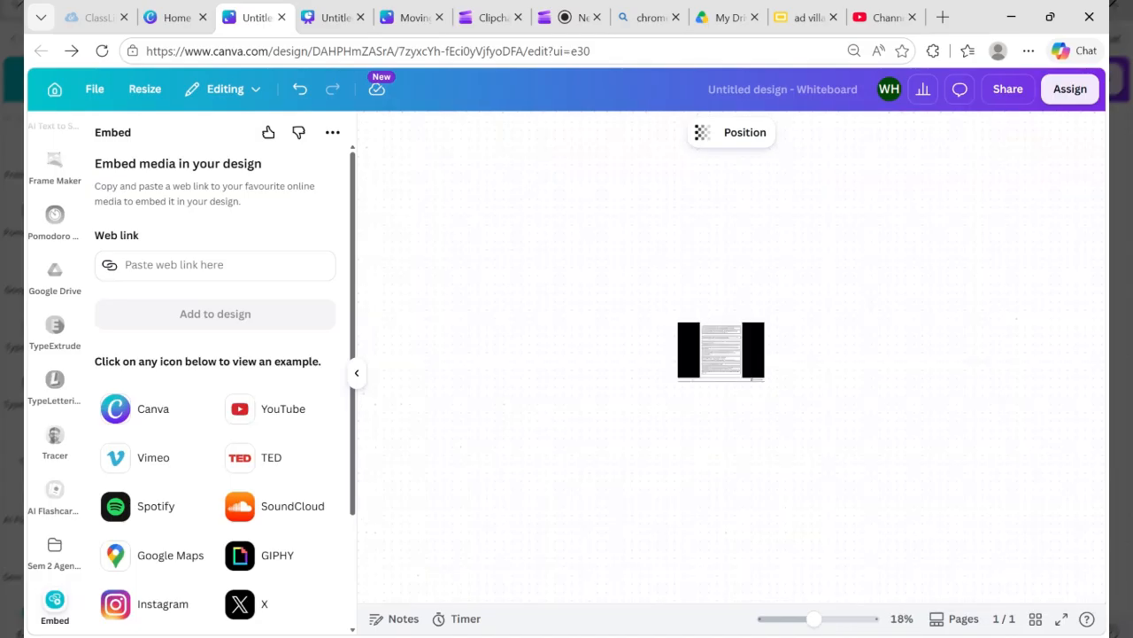
scroll(732, 358, up, 4)
scroll(731, 359, up, 3)
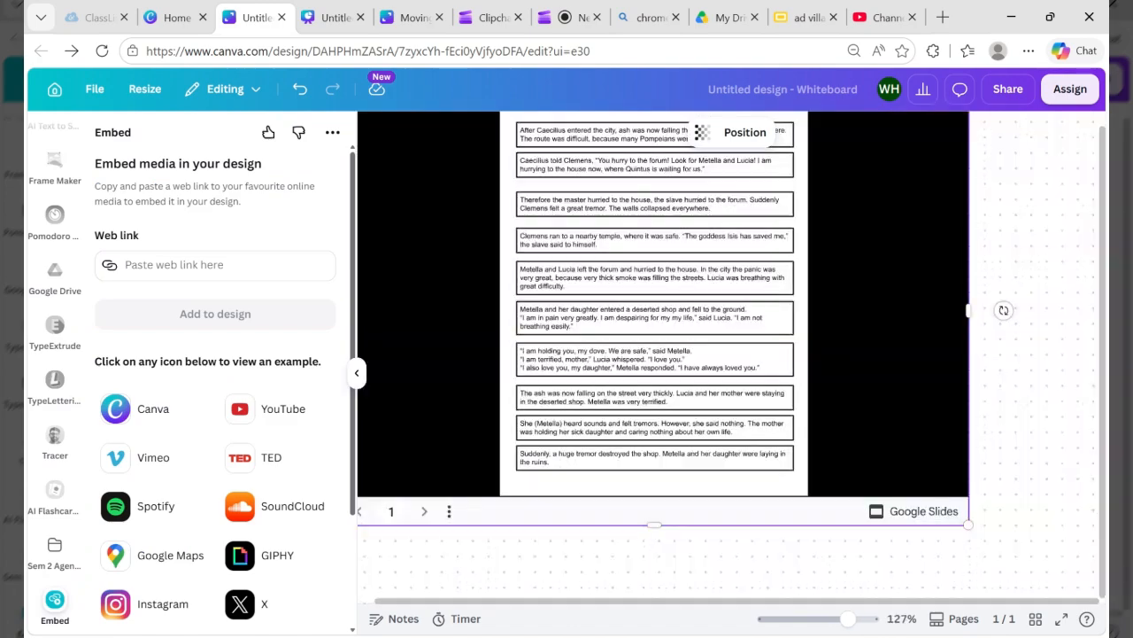
scroll(817, 463, down, 4)
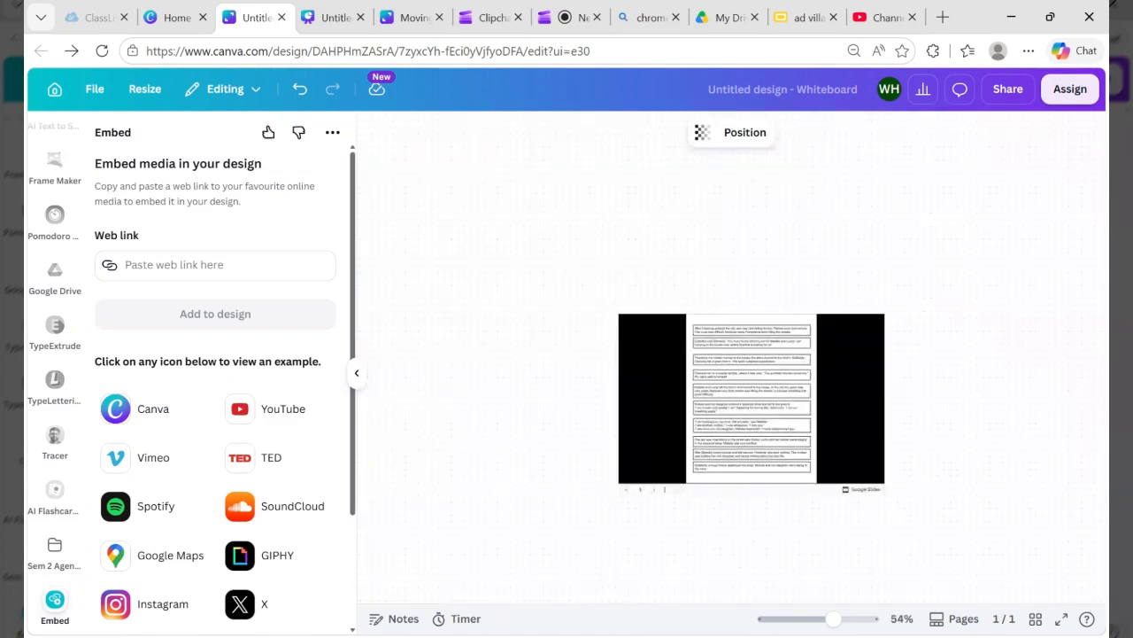
scroll(817, 463, down, 1)
scroll(522, 437, up, 1)
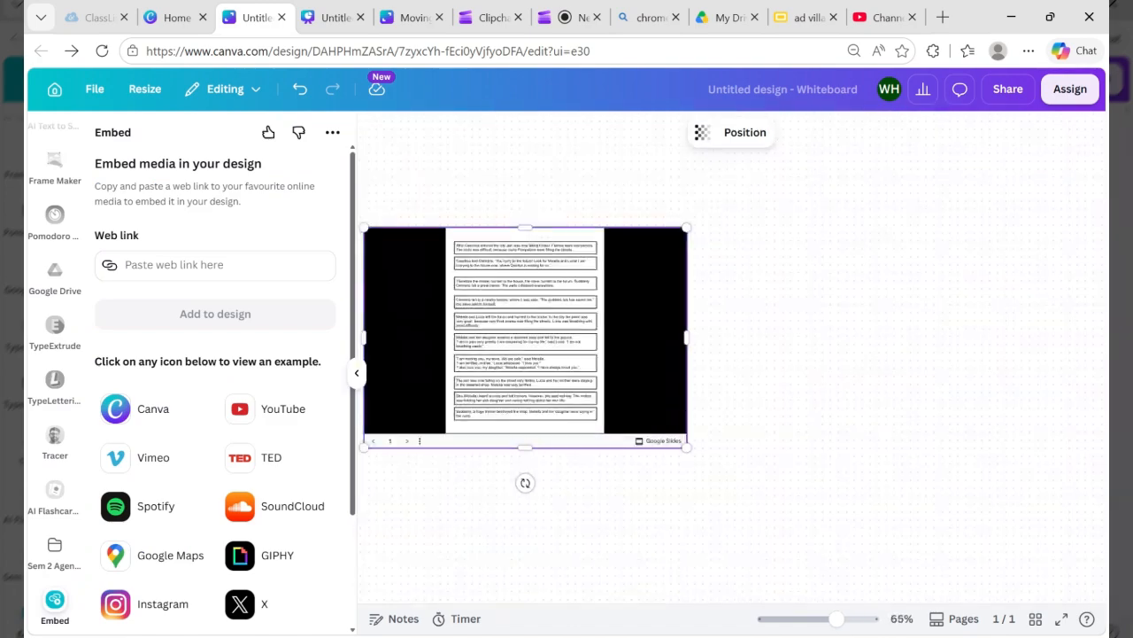
scroll(495, 425, up, 1)
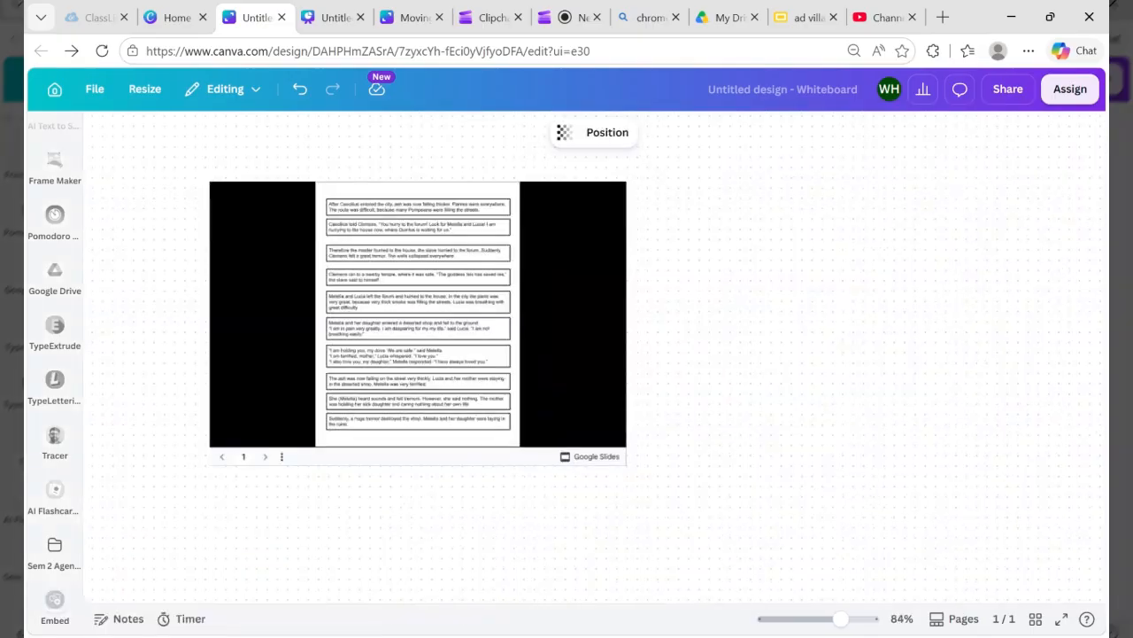
scroll(786, 503, down, 2)
scroll(767, 460, up, 2)
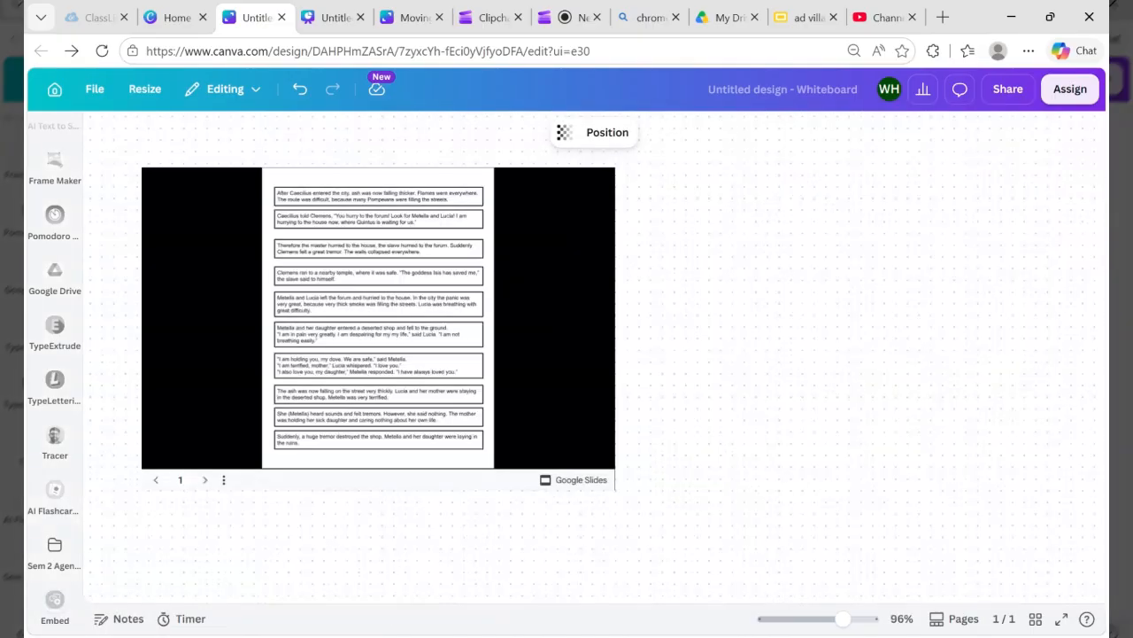
scroll(767, 460, right, 3)
scroll(767, 460, left, 3)
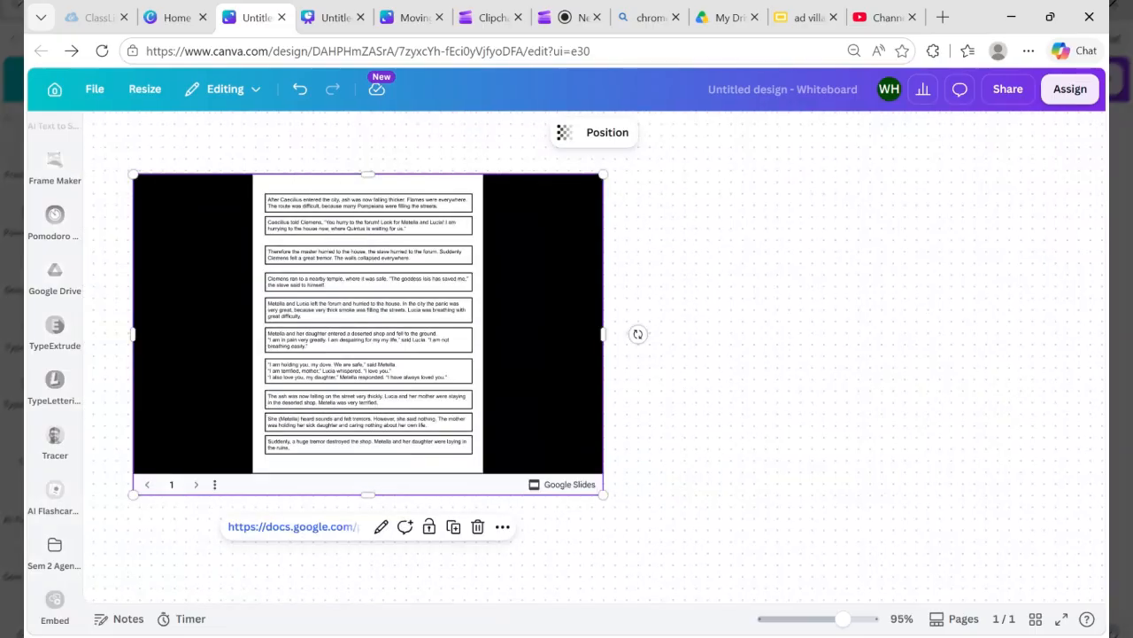
scroll(767, 460, left, 2)
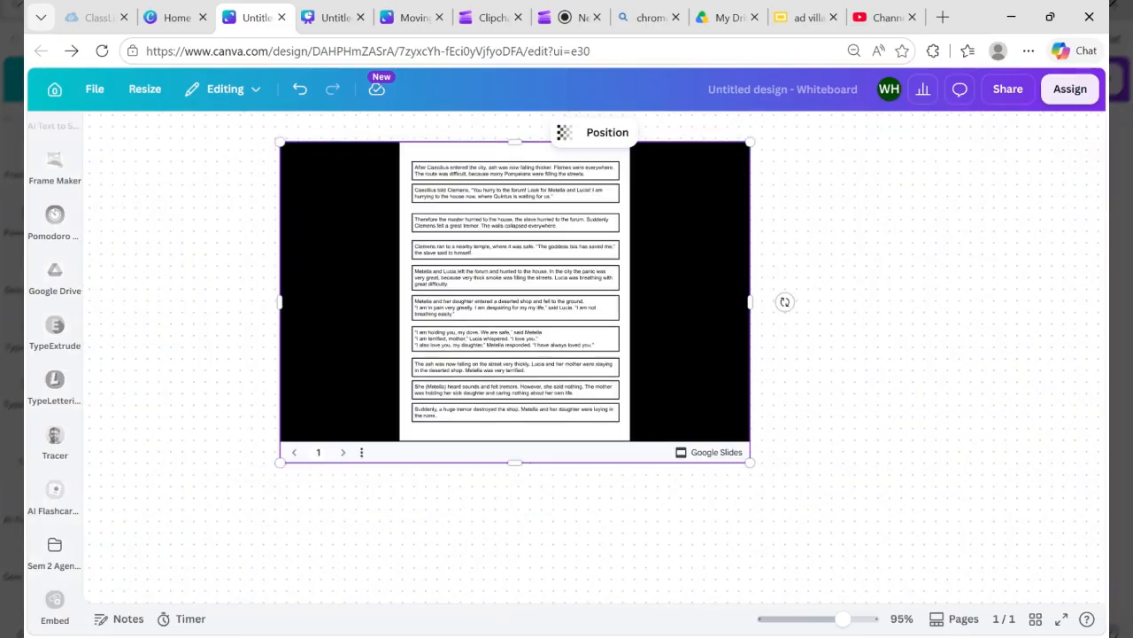
scroll(785, 301, up, 1)
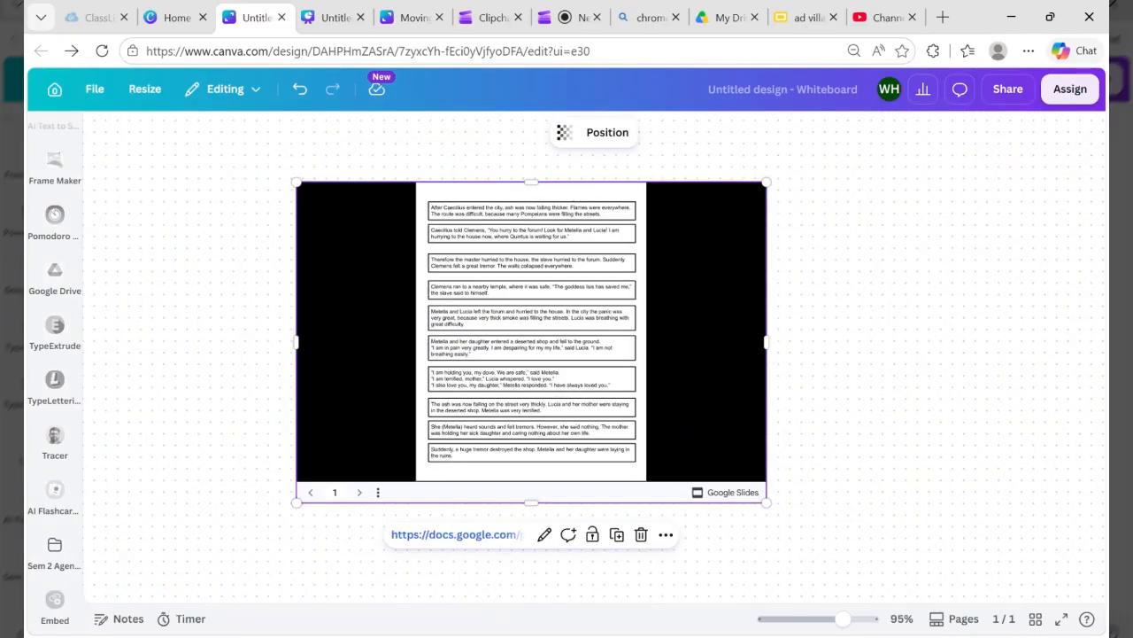